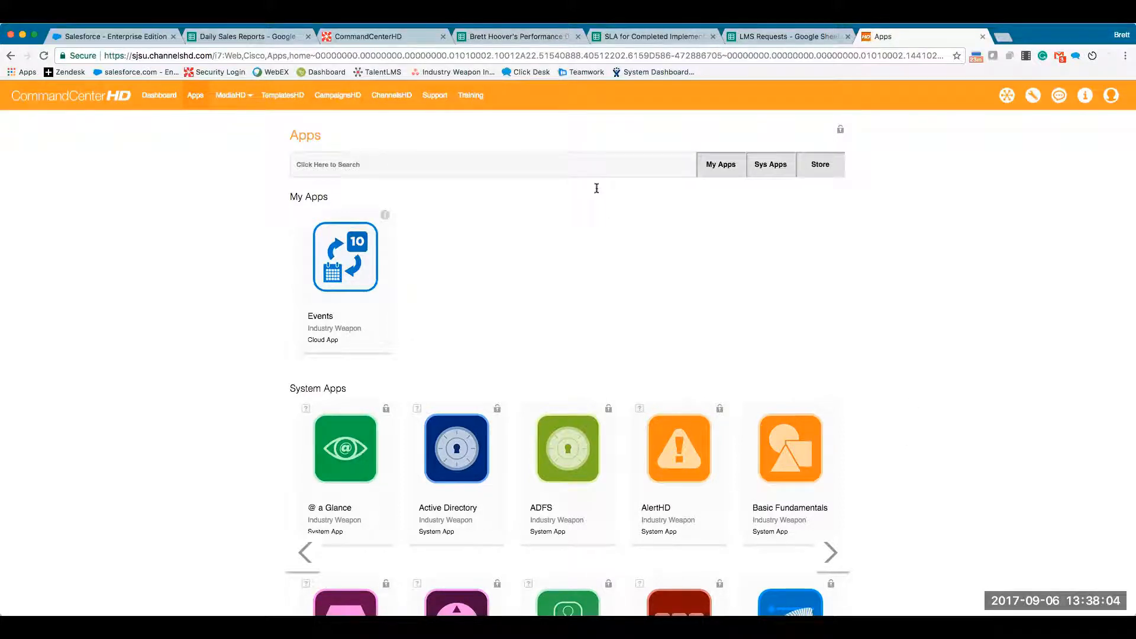
# Find the PowerPoint Publisher app by searching for "power" and start a new PowerPoint upload.
pyautogui.click(504, 169)
pyautogui.write('power')
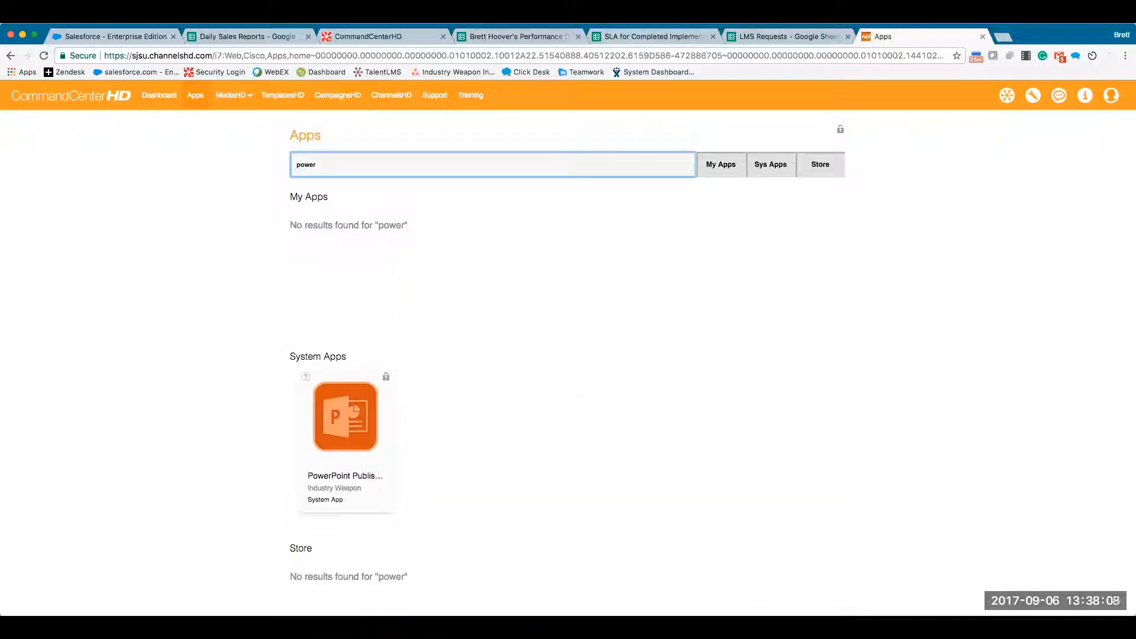
pyautogui.click(365, 430)
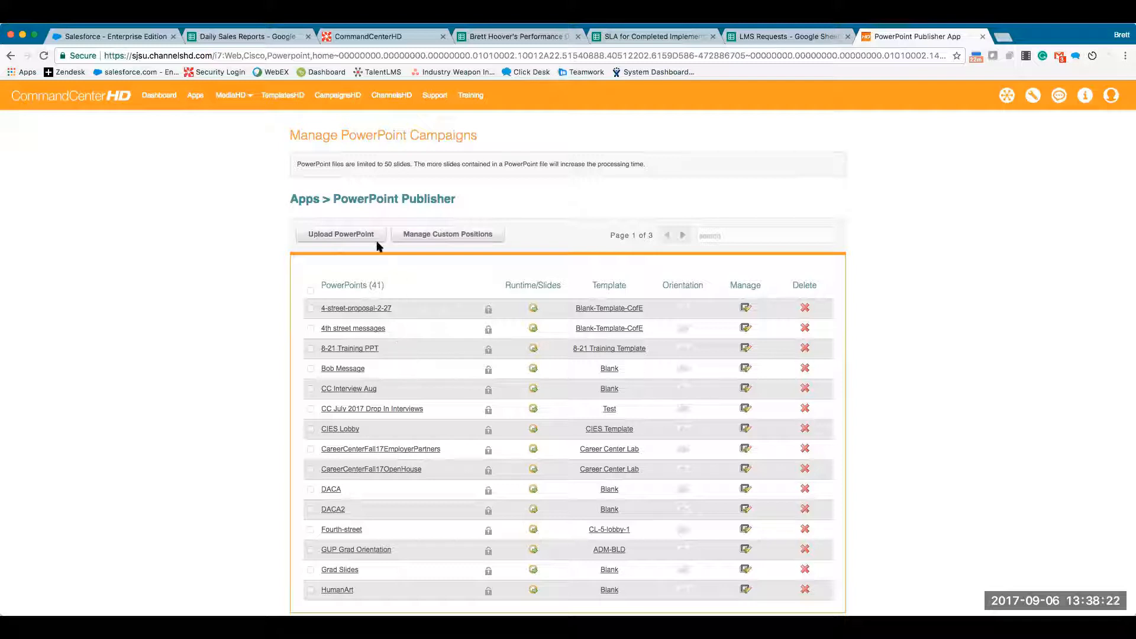
pyautogui.click(351, 236)
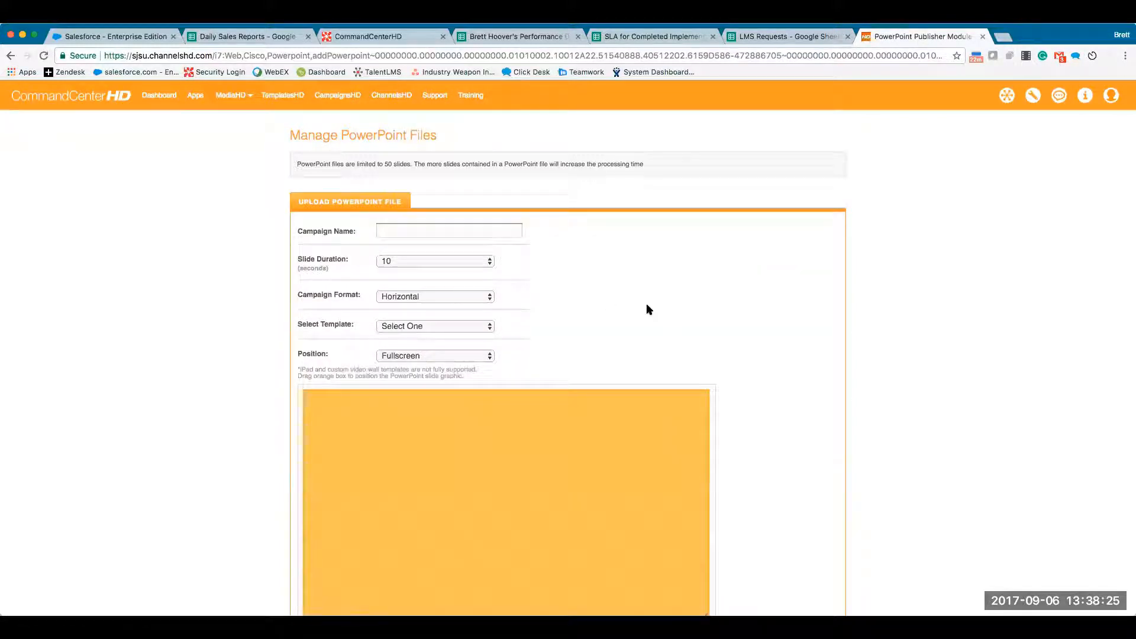
# Name the campaign "9-6 Training PPT" and set its slide duration to 15 seconds.
pyautogui.click(501, 232)
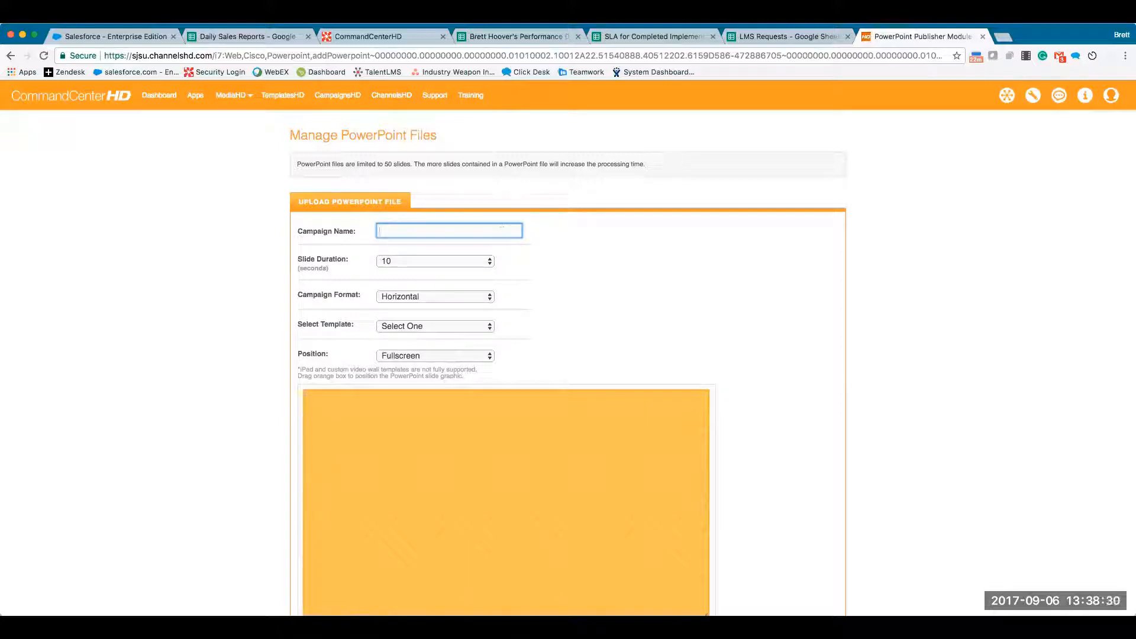
pyautogui.write('9-6 Training PPT')
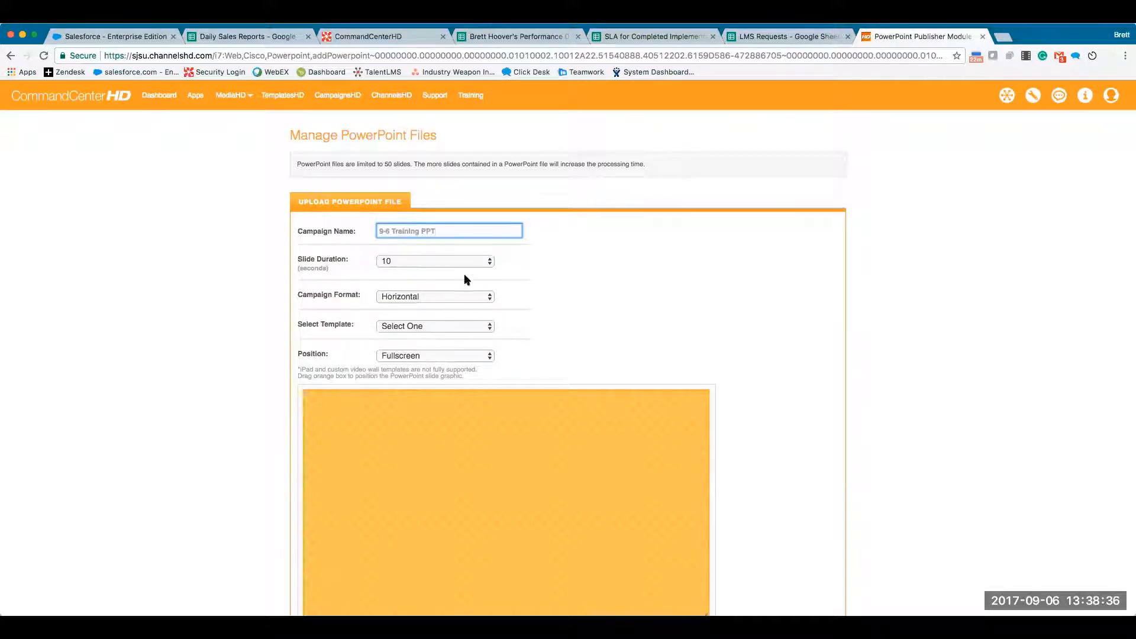
pyautogui.click(463, 262)
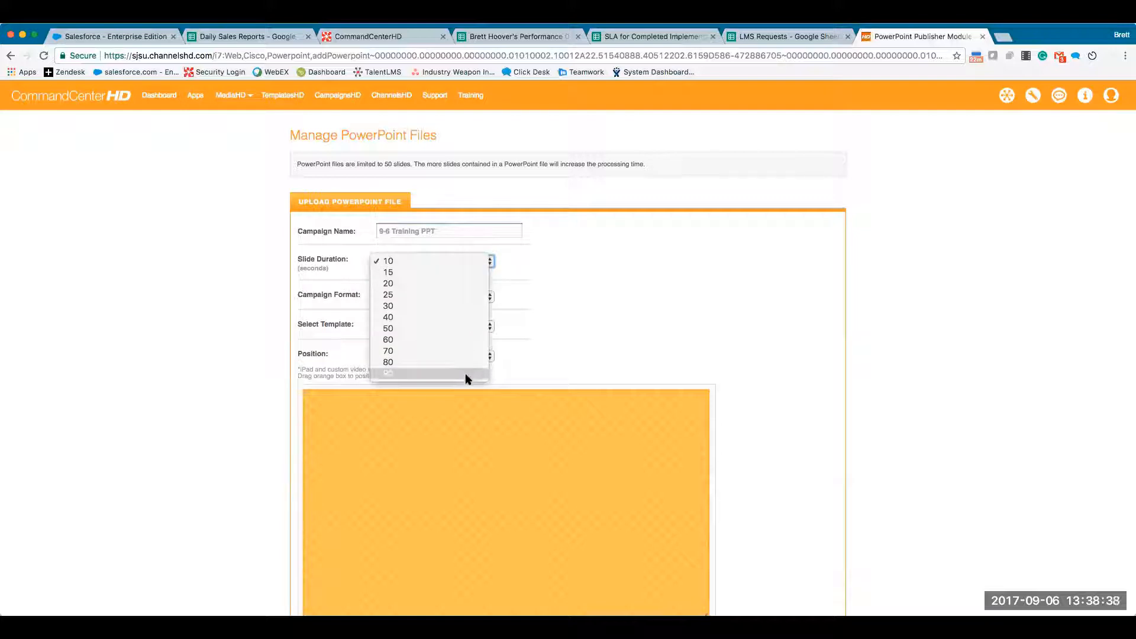
pyautogui.click(475, 272)
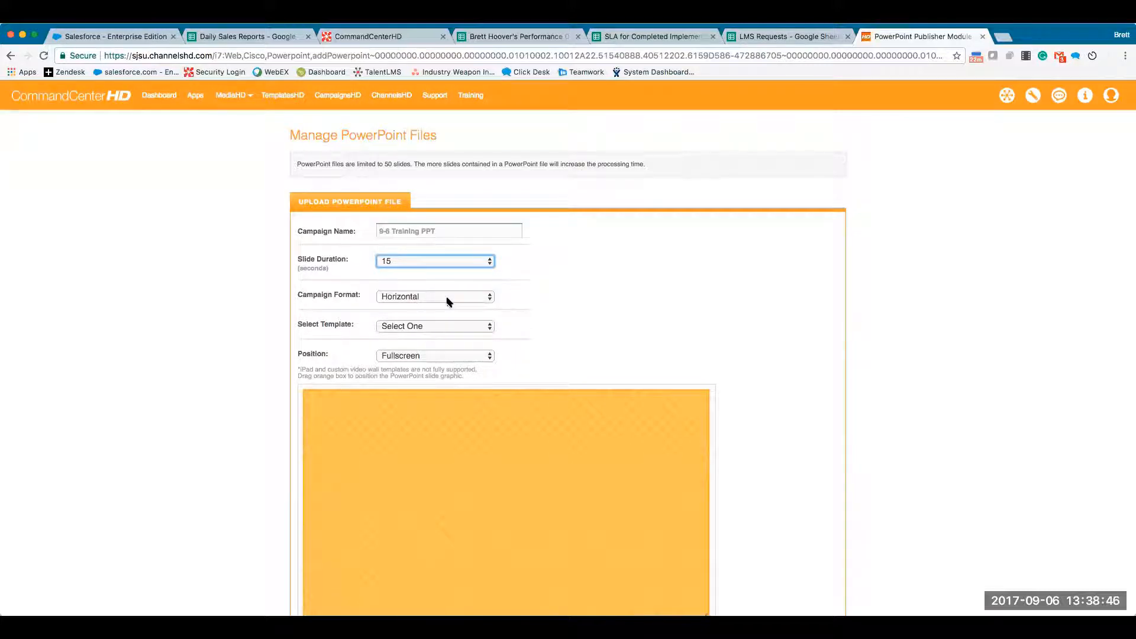
# Assign the "IW Welcome: Text 1" template to the PowerPoint campaign.
pyautogui.click(436, 327)
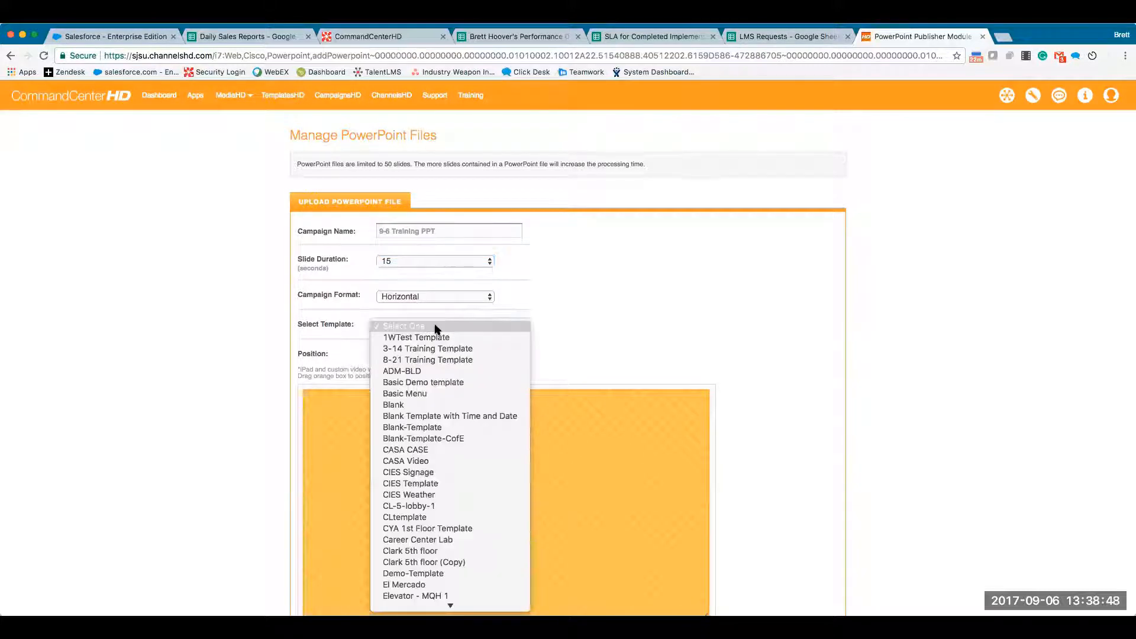
pyautogui.scroll(-5, 451, 357)
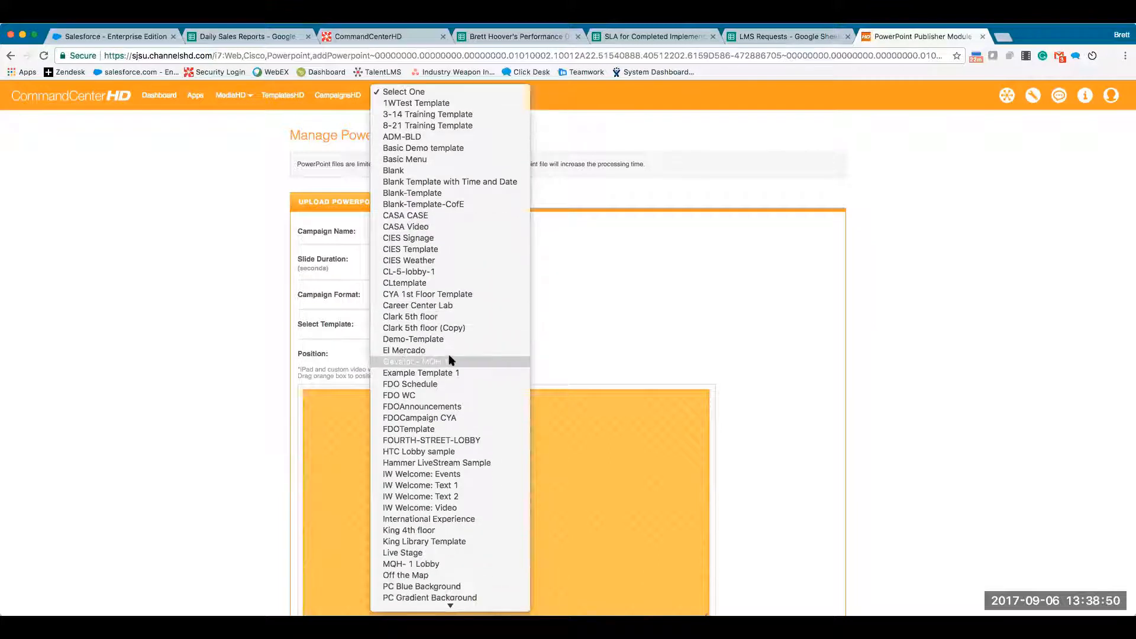
pyautogui.click(450, 486)
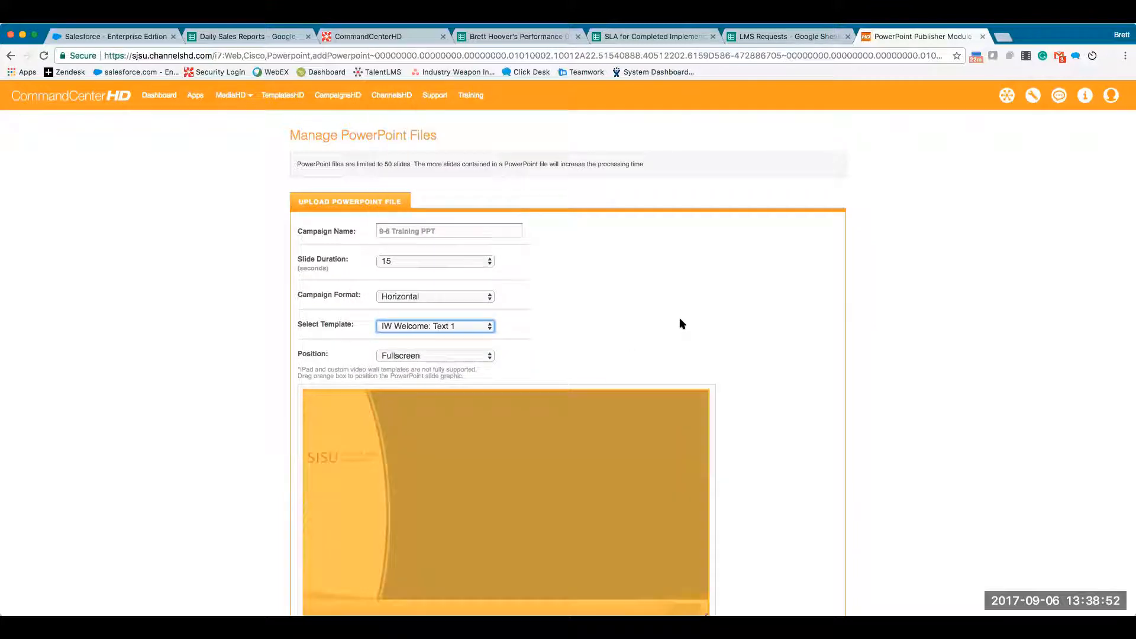
# Fit the slide box inside the template's blue area, about 1042 by 616, with offsets of about 308 (X) and 36 (Y).
pyautogui.scroll(-2, 679, 323)
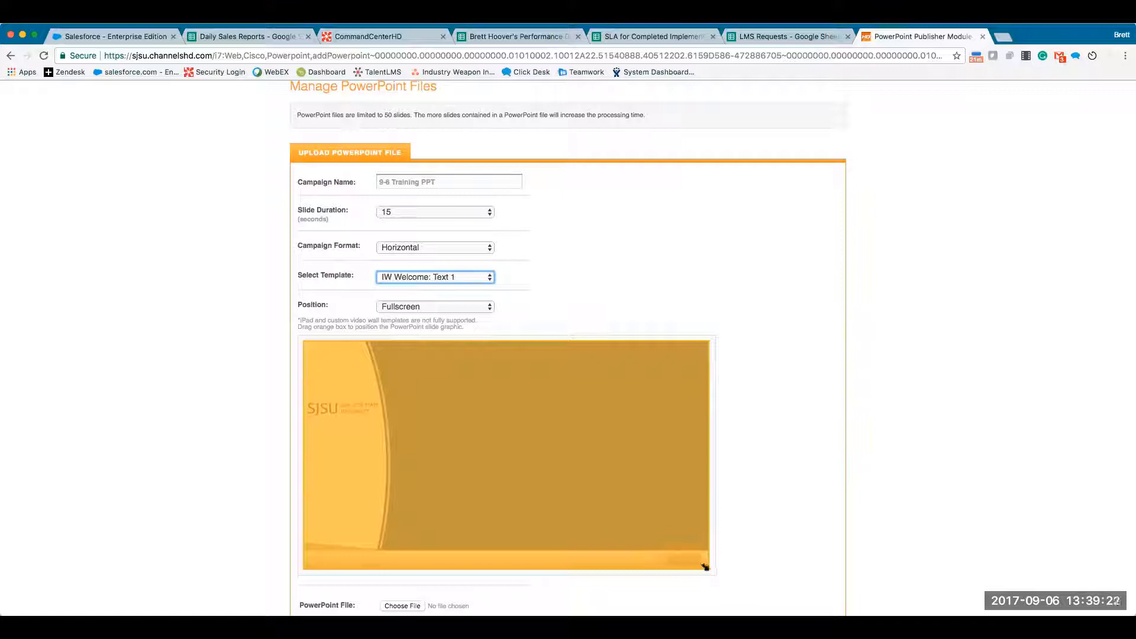
pyautogui.moveTo(705, 566); pyautogui.dragTo(694, 527)
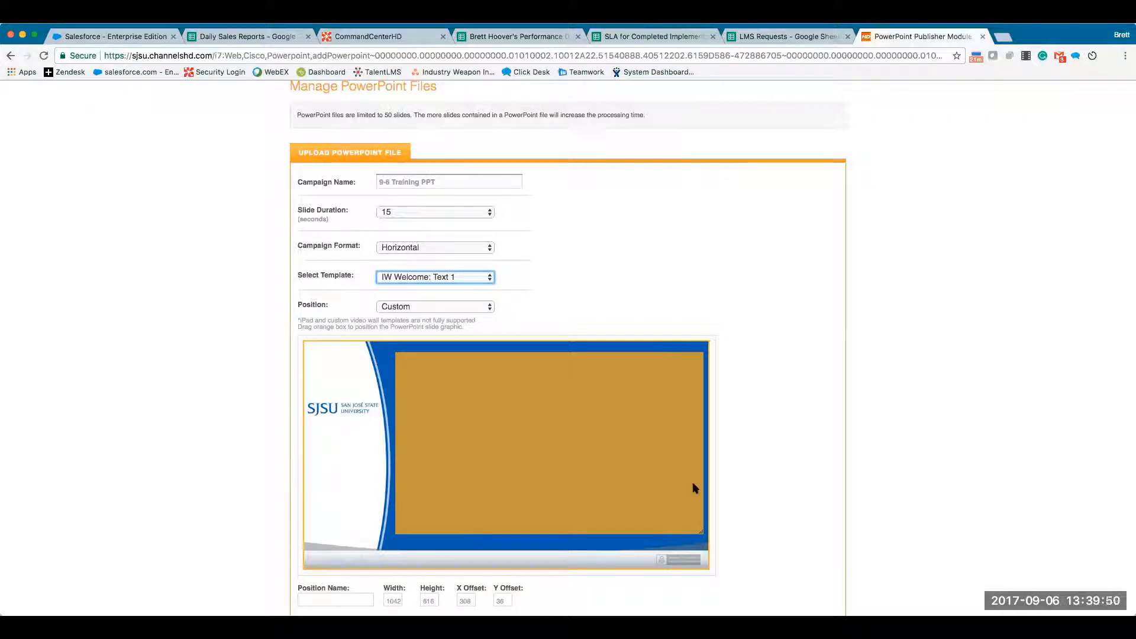
pyautogui.scroll(-2, 668, 491)
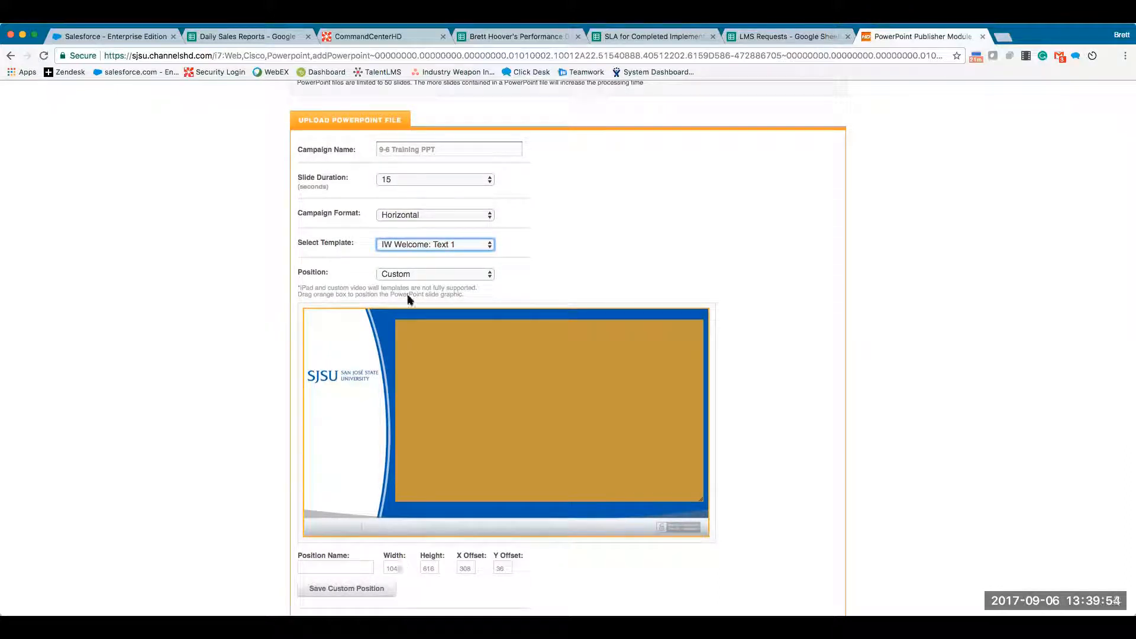
pyautogui.click(420, 273)
pyautogui.click(648, 275)
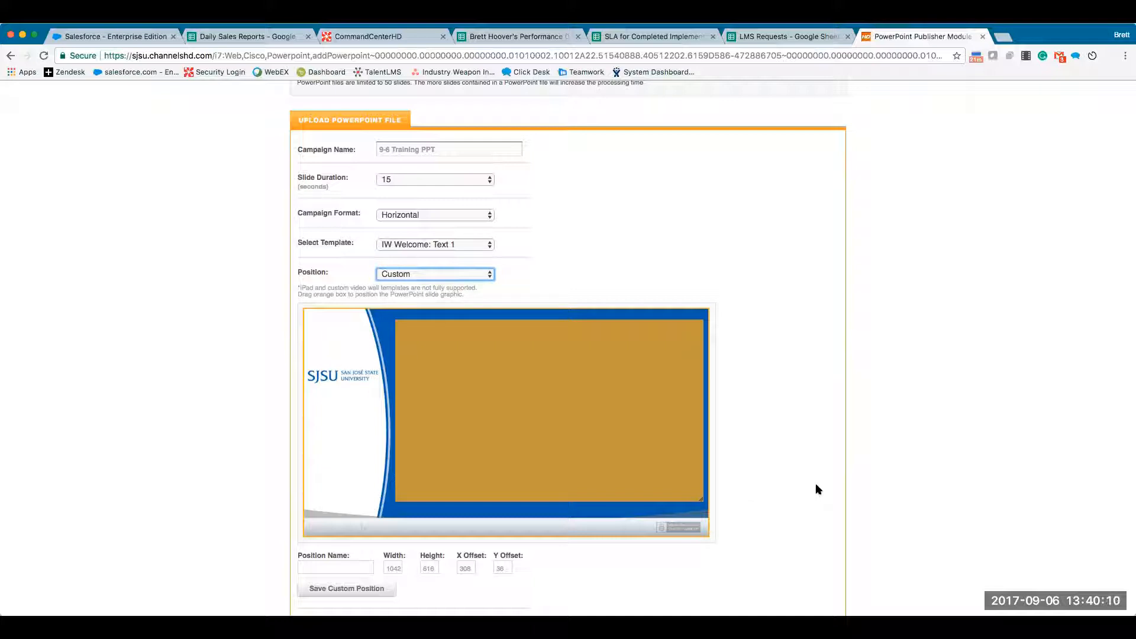
# Choose "How Much Content is Too Much.pptx" from the Best Practices folder in Training Videos/Files on the Desktop as the PowerPoint file.
pyautogui.scroll(-3, 449, 599)
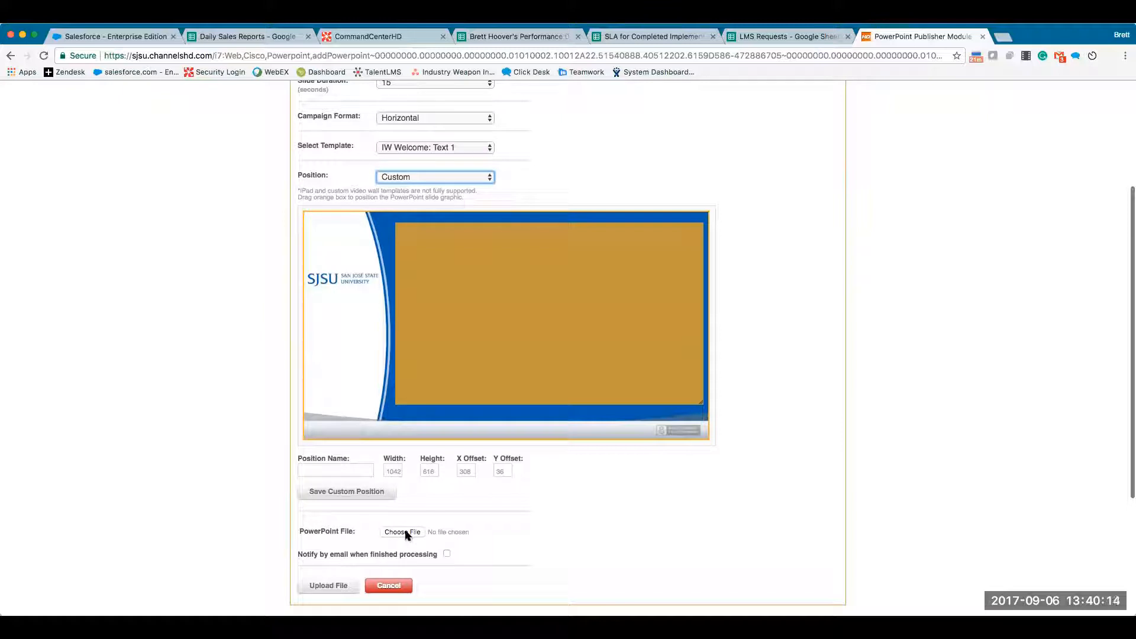
pyautogui.click(403, 533)
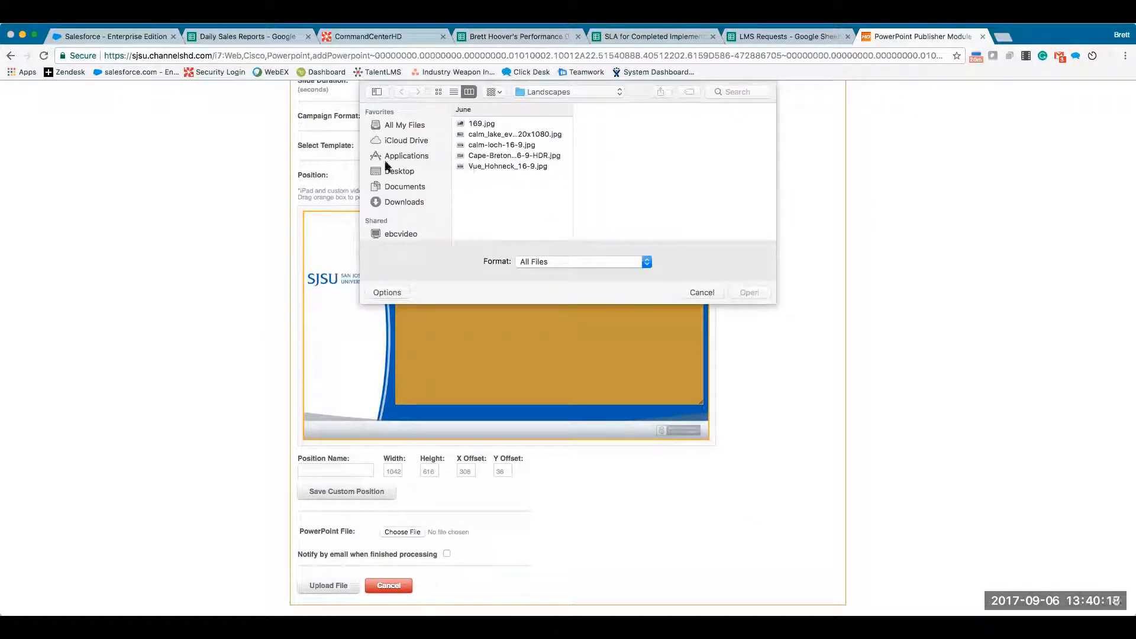
pyautogui.click(390, 171)
pyautogui.scroll(-10, 504, 162)
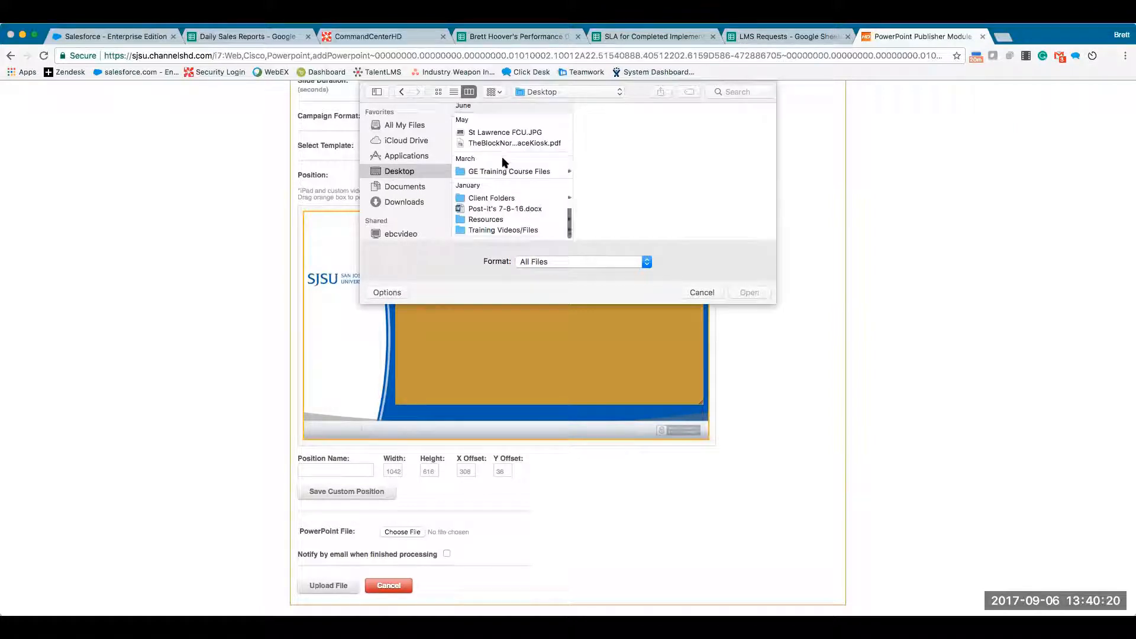
pyautogui.click(497, 235)
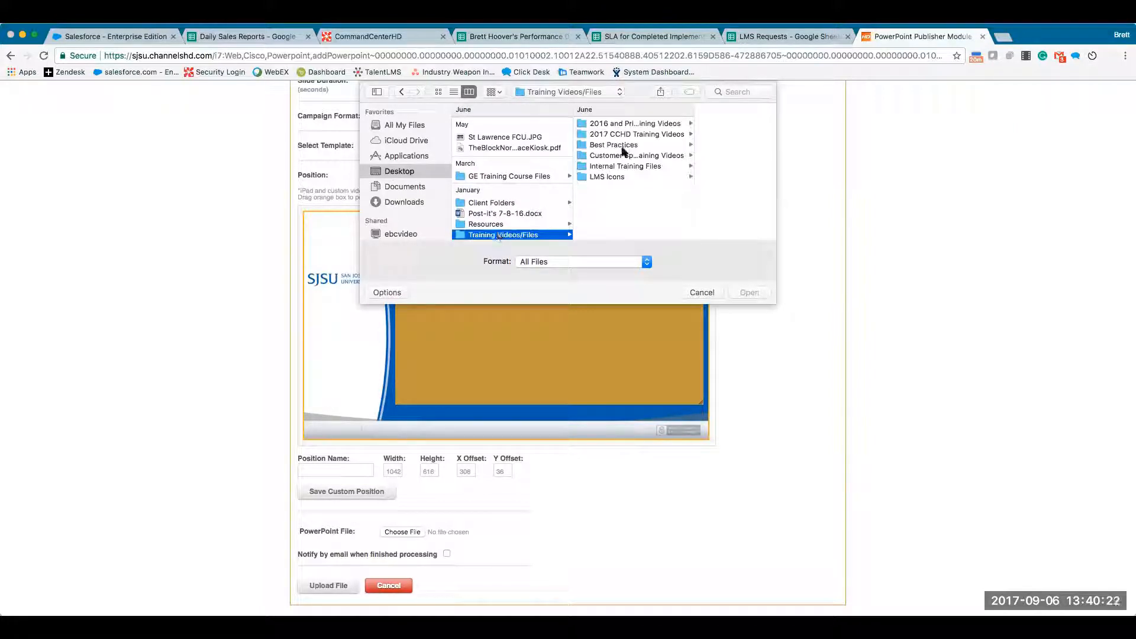
pyautogui.click(625, 147)
pyautogui.click(725, 125)
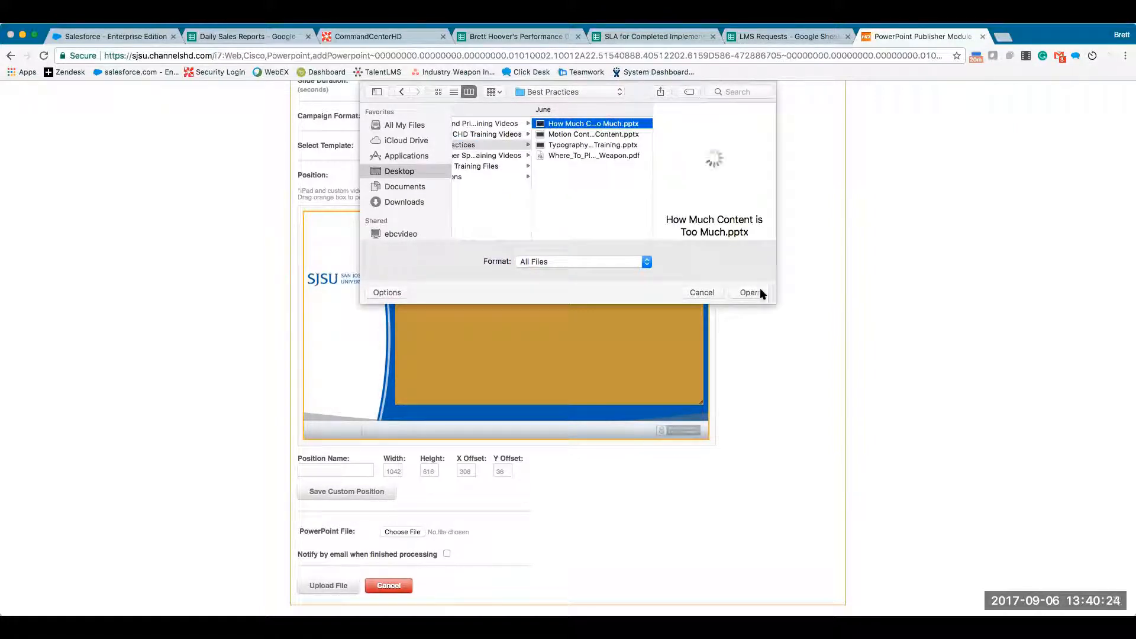
pyautogui.click(751, 292)
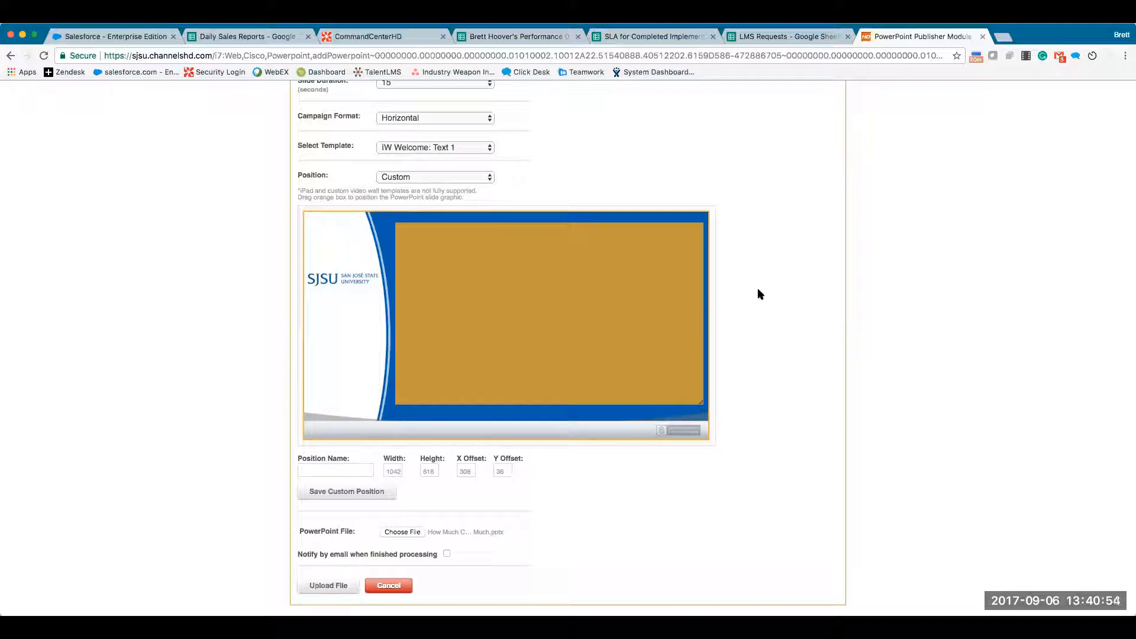
# Upload the chosen PowerPoint file and check the 9-6 Training PPT entry in the campaign list.
pyautogui.scroll(-1, 779, 335)
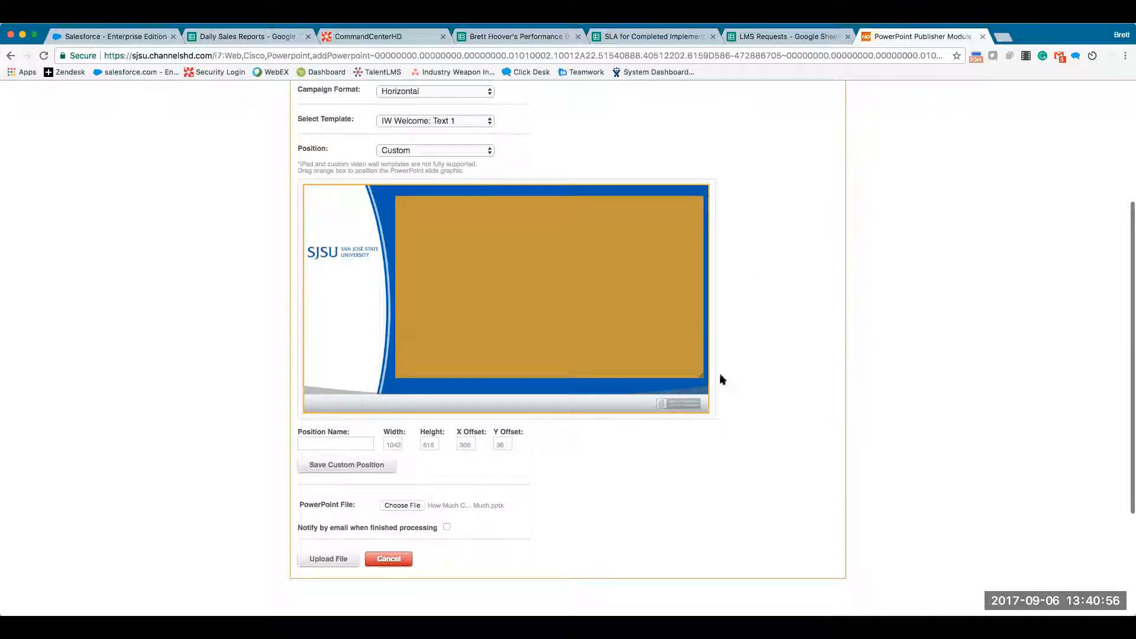
pyautogui.scroll(-1, 401, 530)
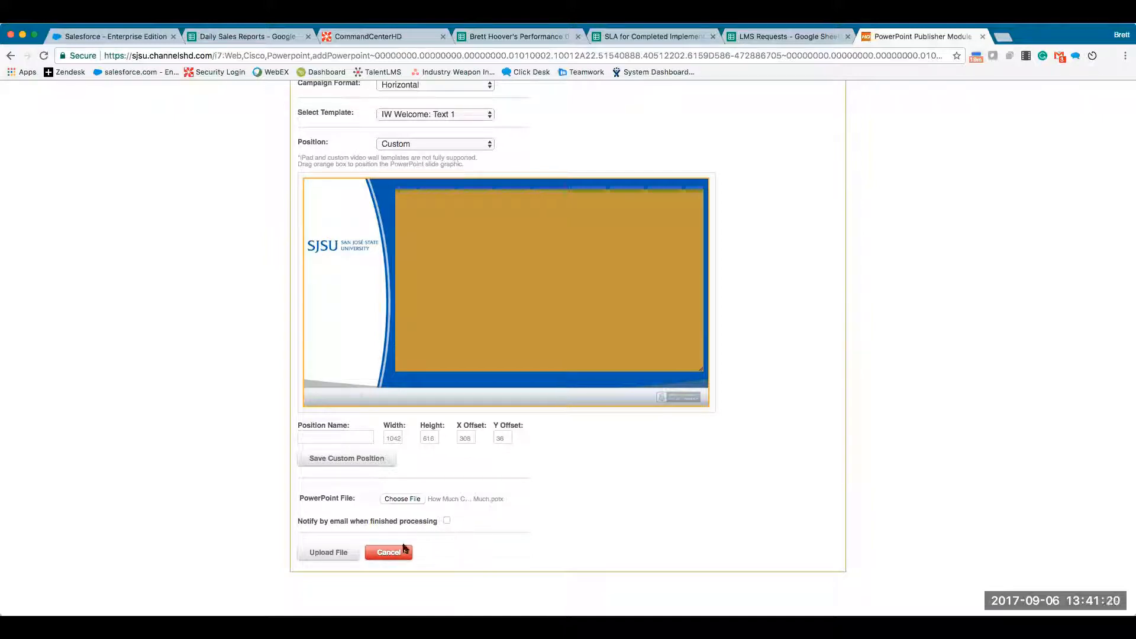
pyautogui.click(328, 553)
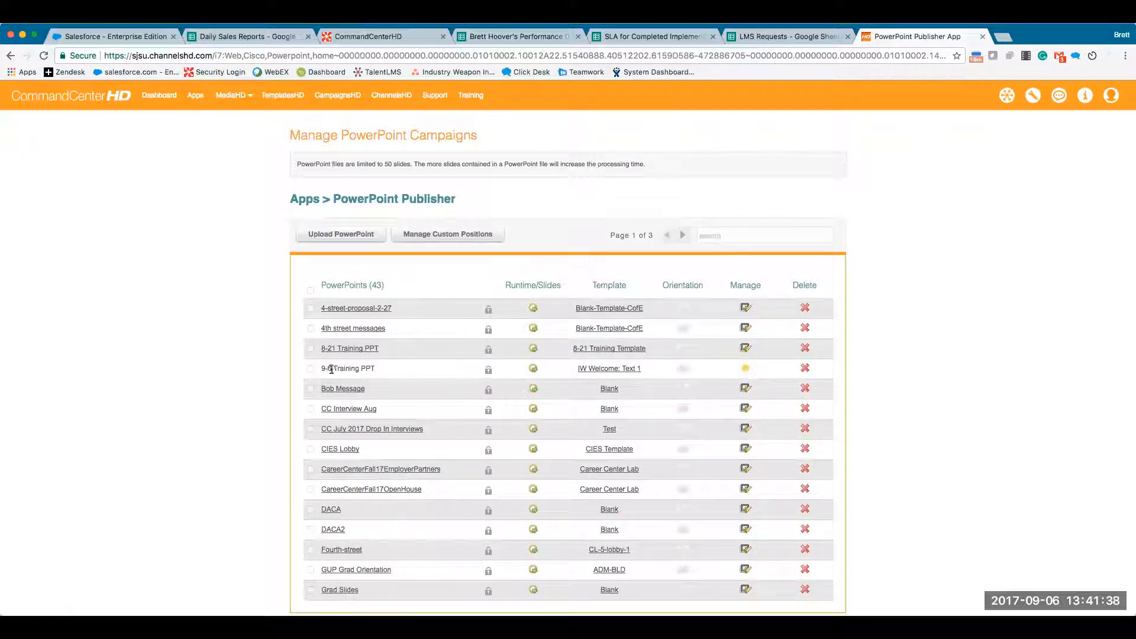
pyautogui.moveTo(340, 368); pyautogui.dragTo(376, 370)
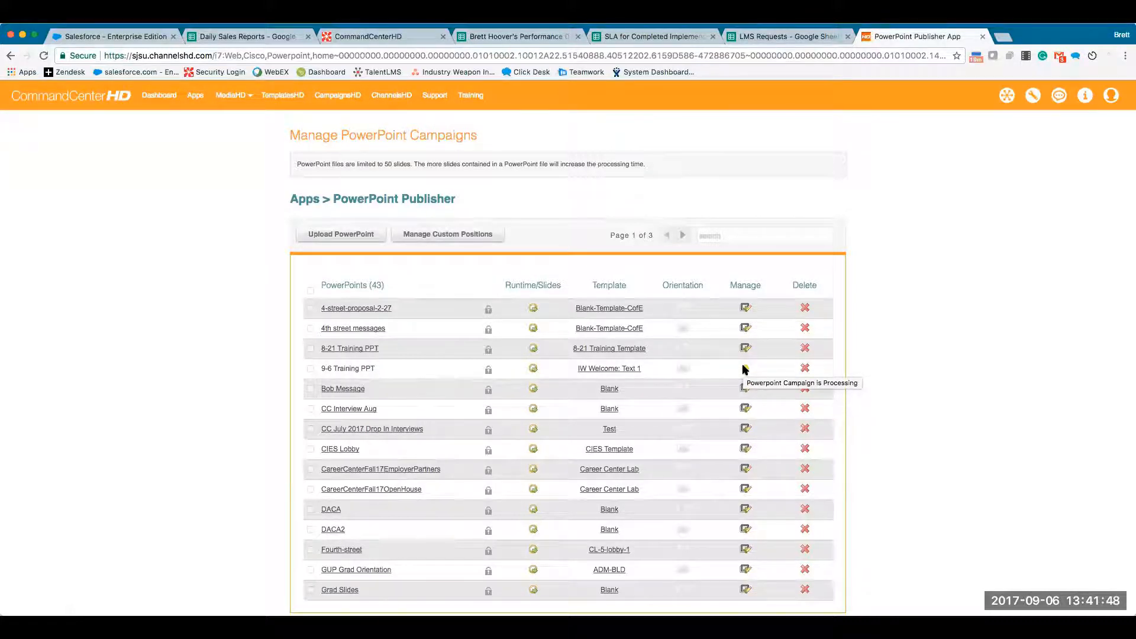
# Try adding the 9-6 Training PPT campaign to the Training Channel's lineup as a simple campaign, and cancel without saving.
pyautogui.click(410, 99)
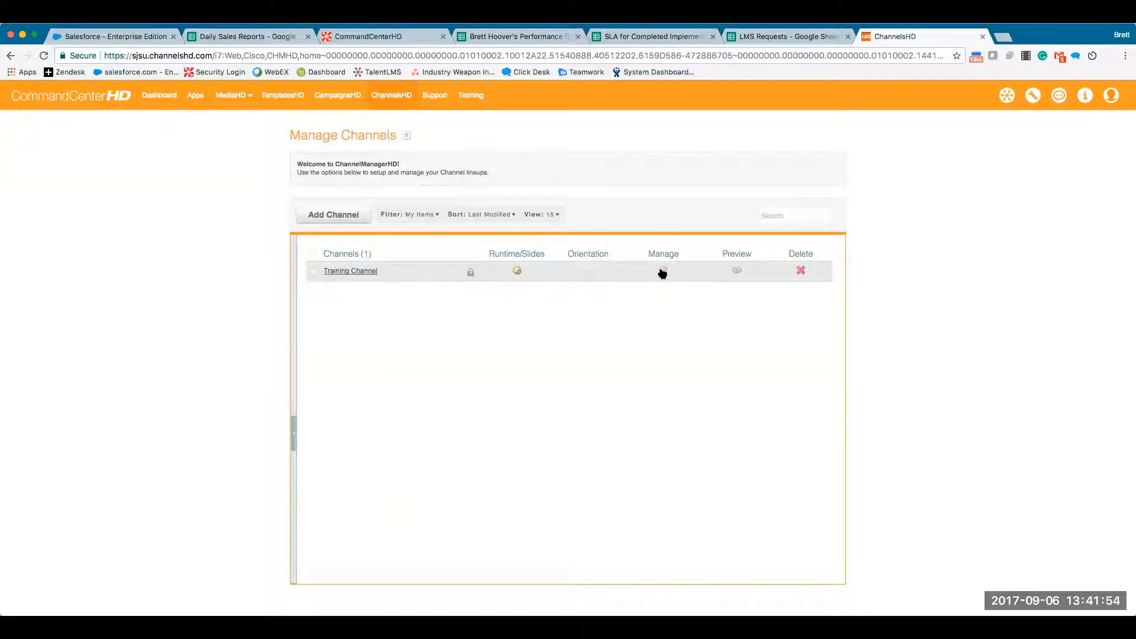
pyautogui.click(663, 271)
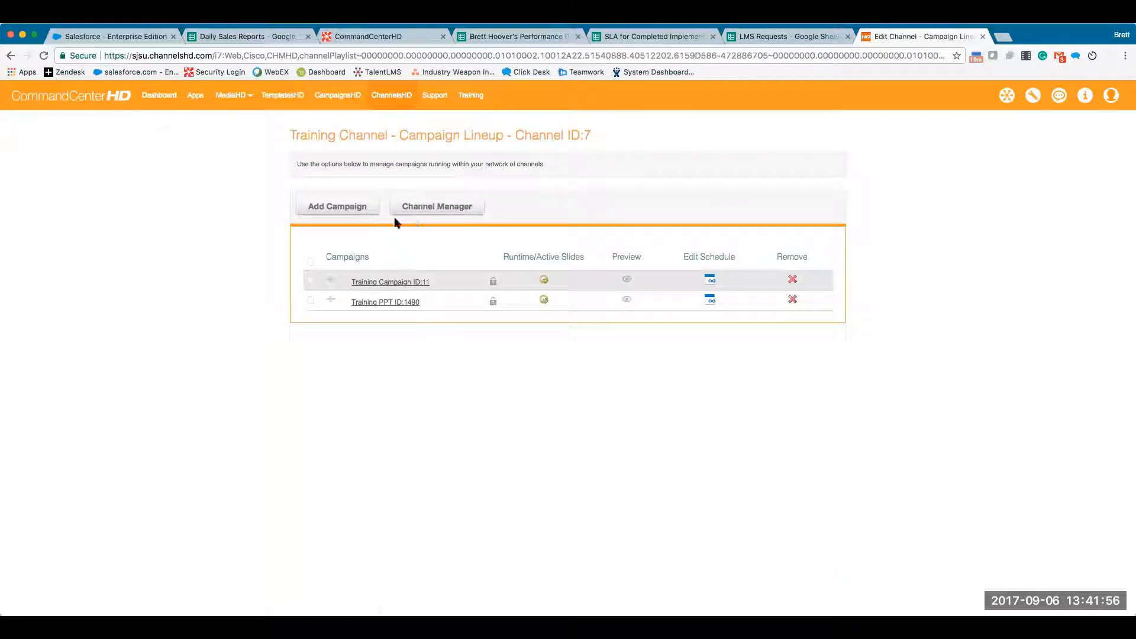
pyautogui.click(359, 210)
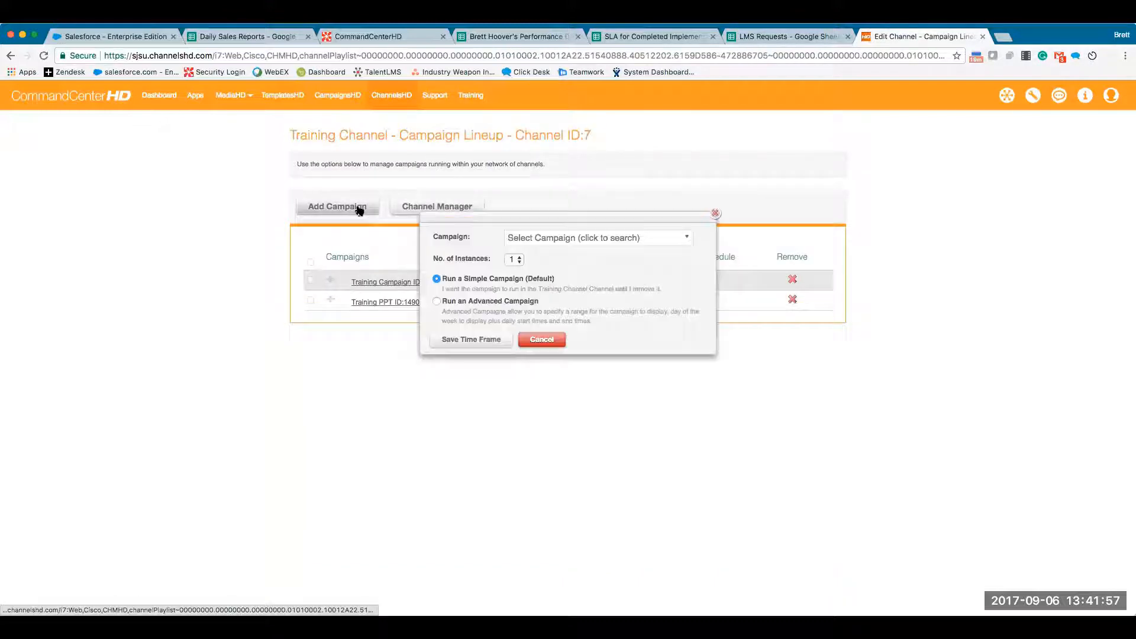
pyautogui.click(588, 242)
pyautogui.scroll(-5, 588, 331)
pyautogui.scroll(-15, 589, 334)
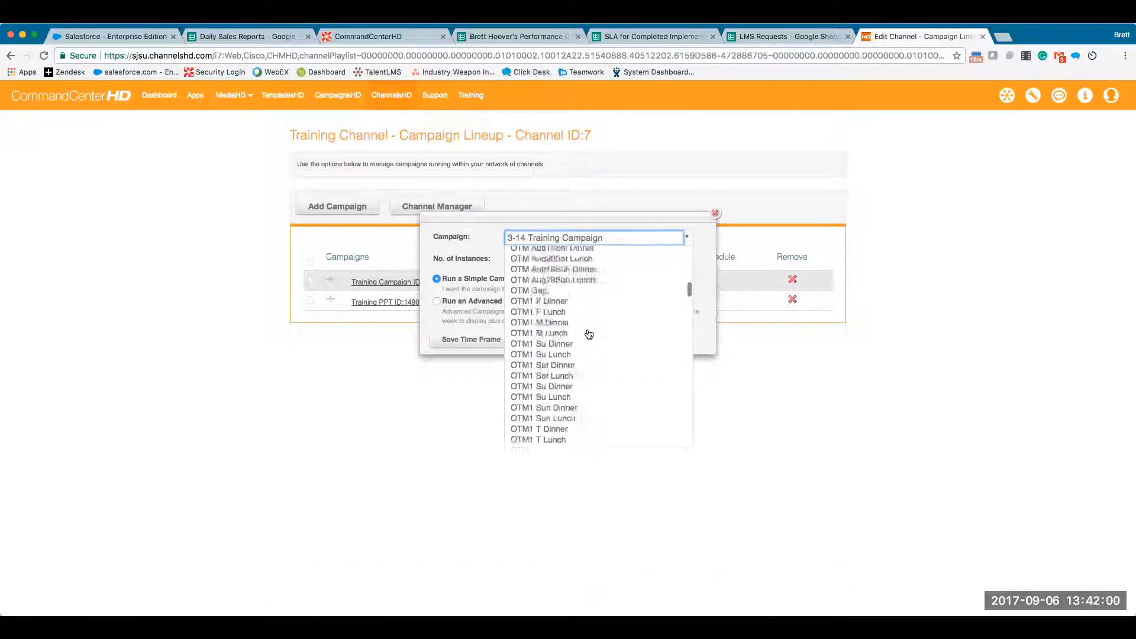
pyautogui.scroll(-15, 589, 335)
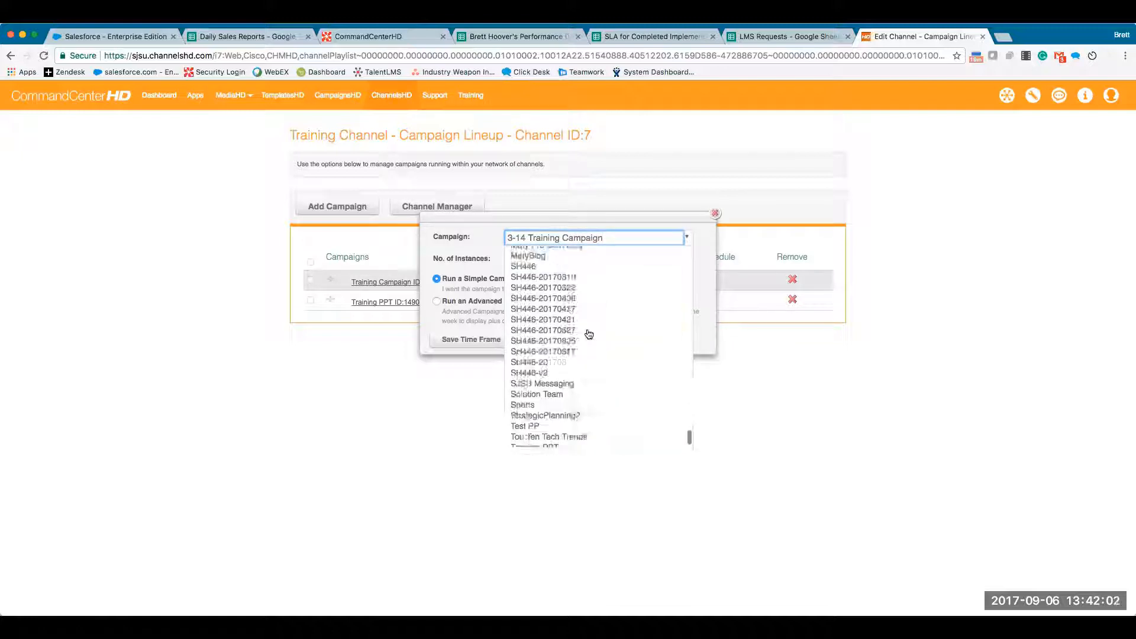
pyautogui.scroll(3, 588, 332)
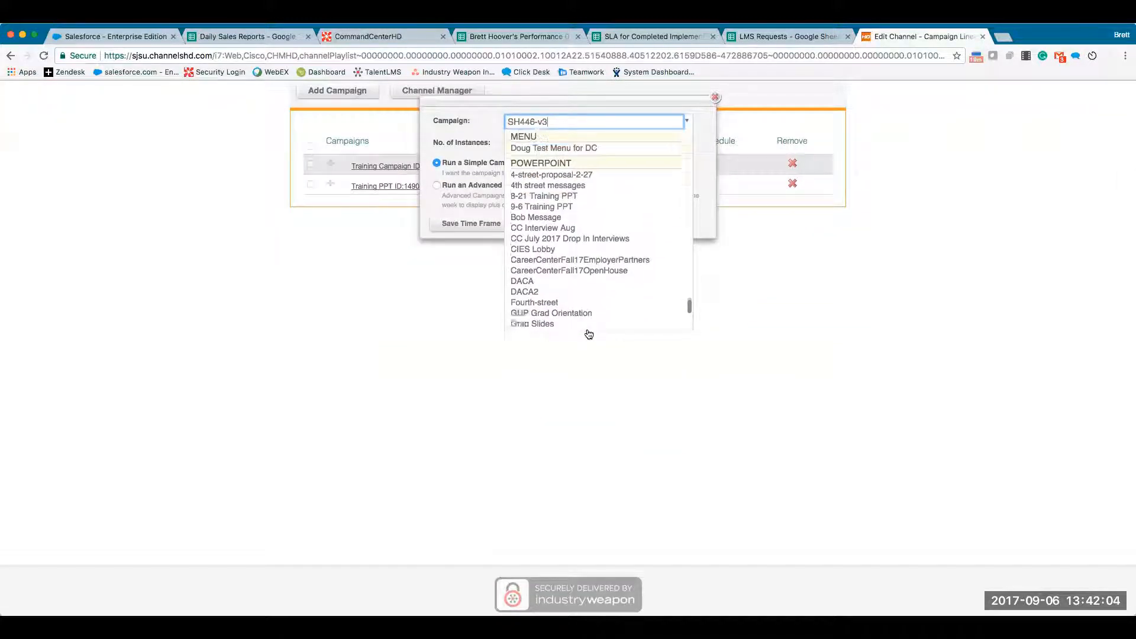
pyautogui.click(545, 223)
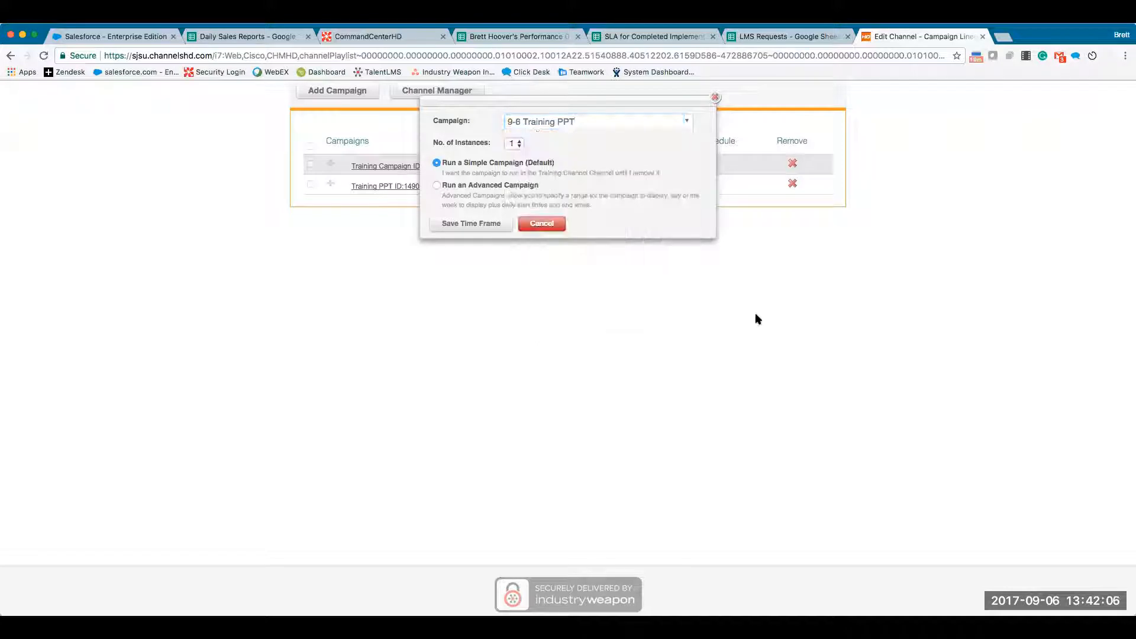
pyautogui.scroll(2, 757, 319)
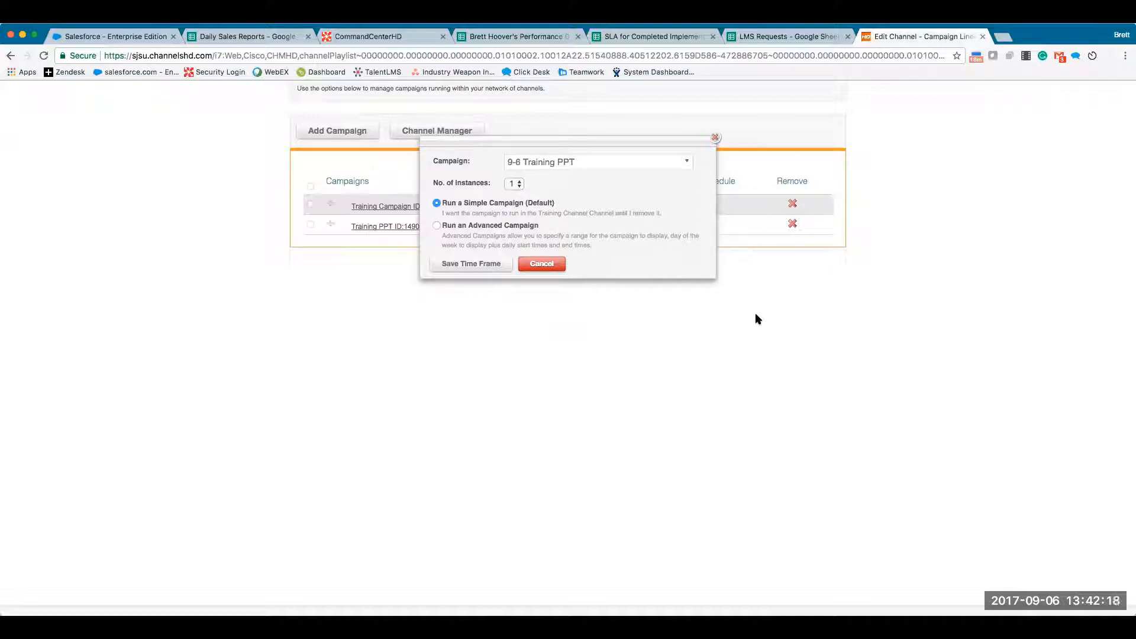
pyautogui.click(566, 267)
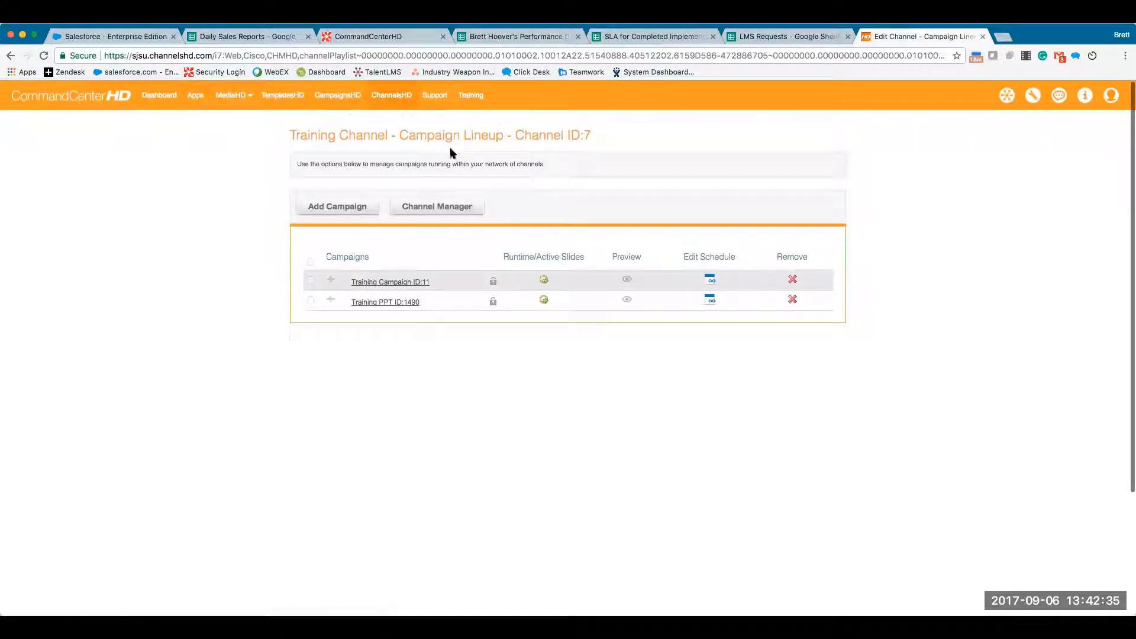
# Find the PowerPoint Publisher app by searching the apps for "power", open it and start a new PowerPoint upload.
pyautogui.click(272, 95)
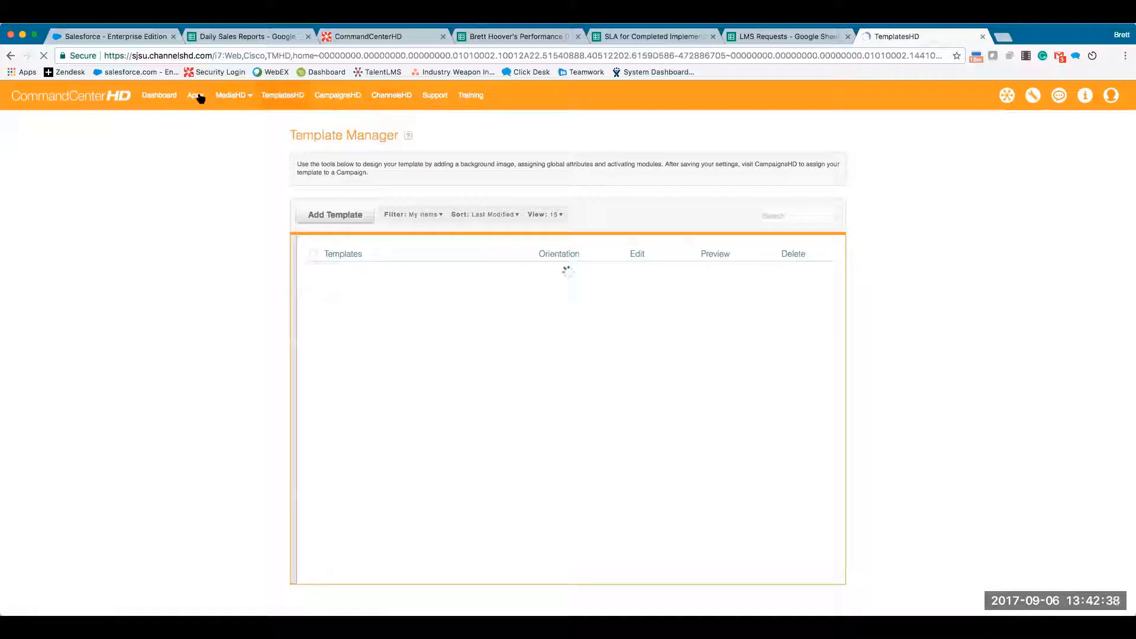
pyautogui.click(197, 96)
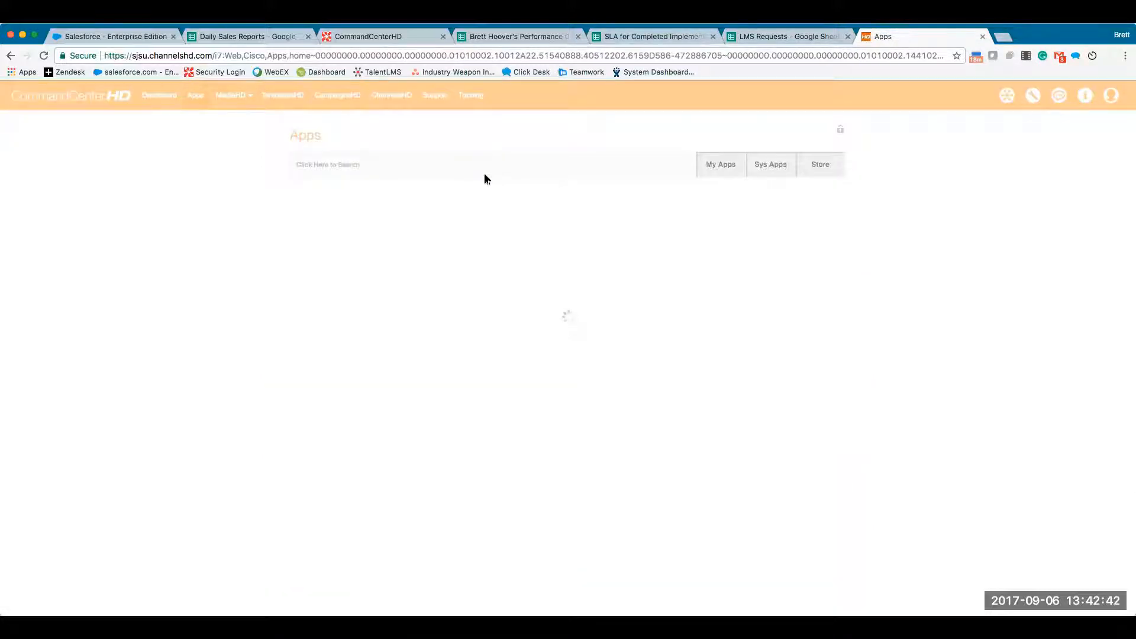
pyautogui.click(484, 175)
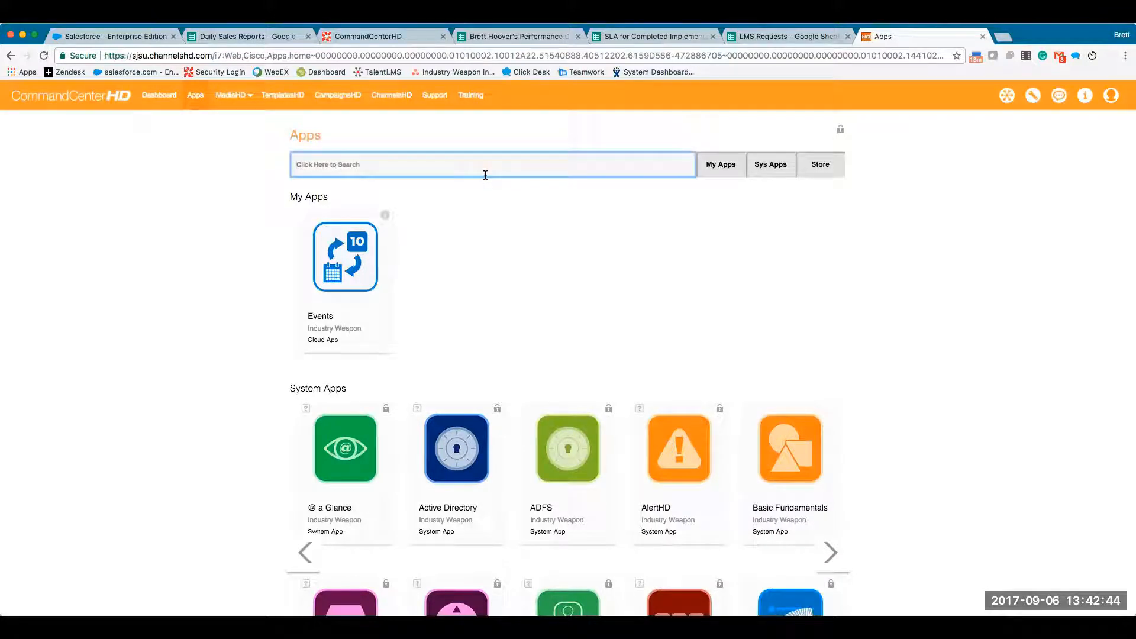
pyautogui.write('power')
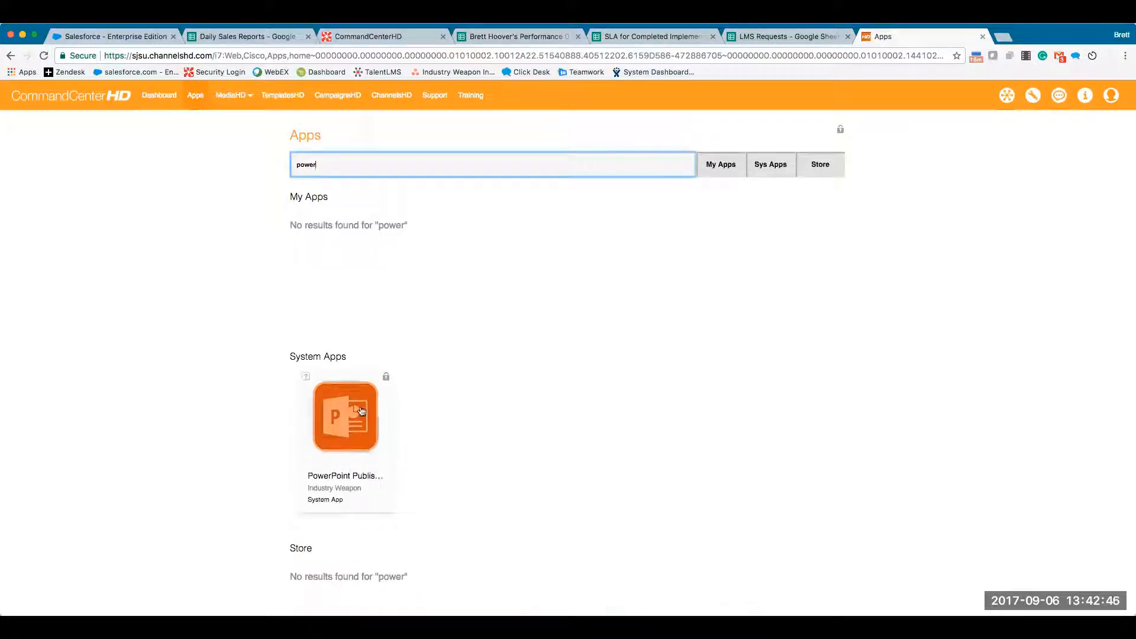
pyautogui.press('Return')
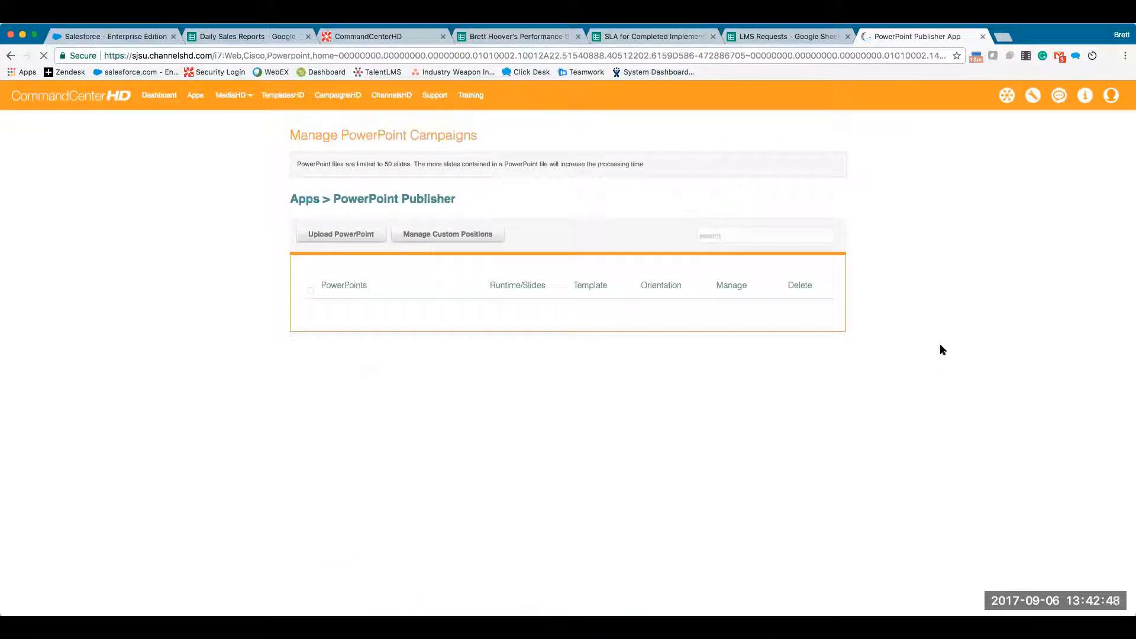
pyautogui.click(367, 234)
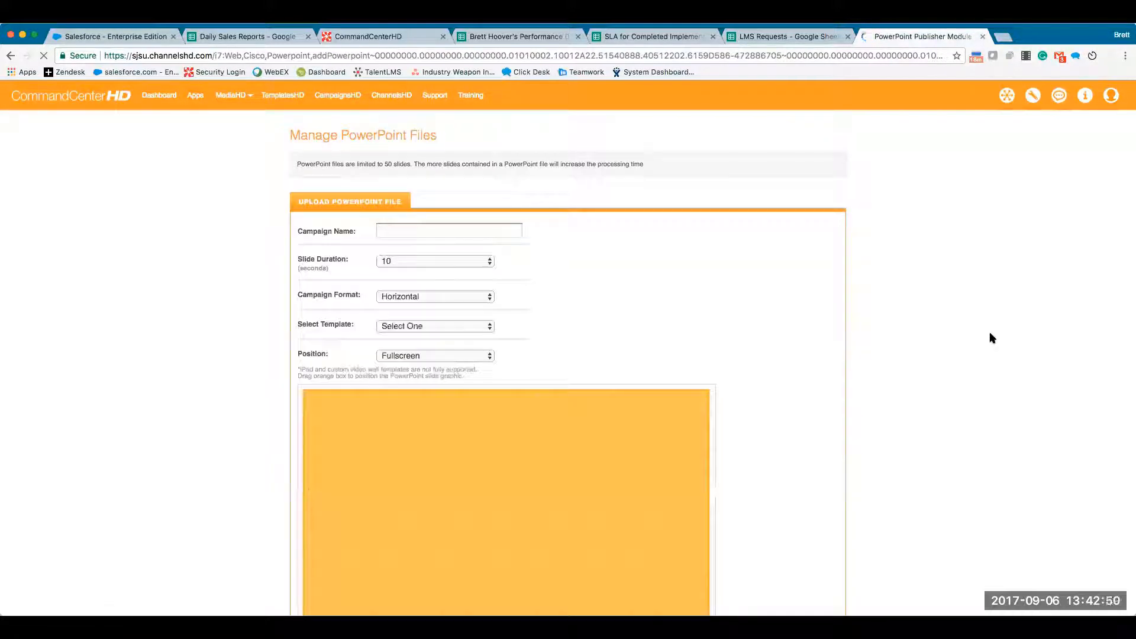
# Try the CASA Video template for the new campaign, and settle on the IW Welcome: Video template.
pyautogui.click(461, 326)
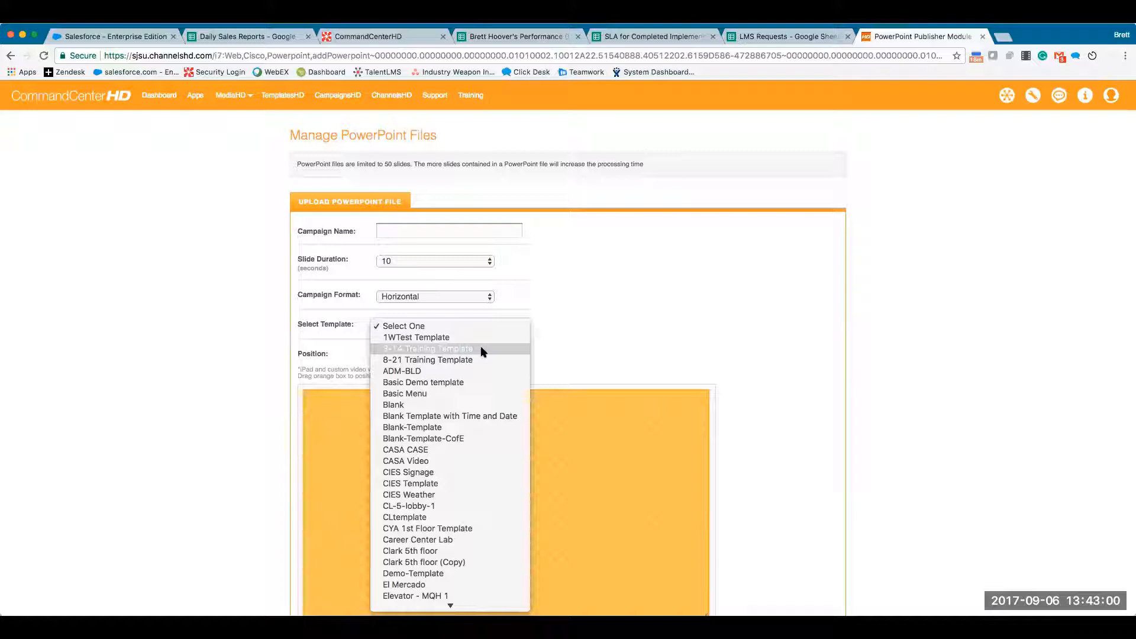
pyautogui.click(449, 398)
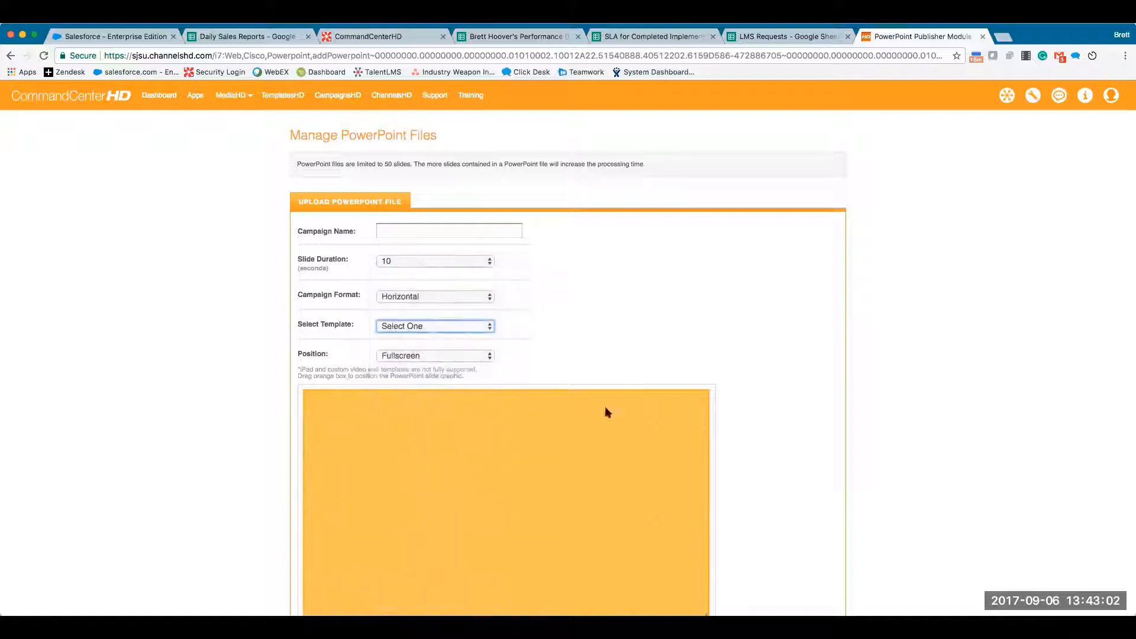
pyautogui.scroll(-2, 787, 377)
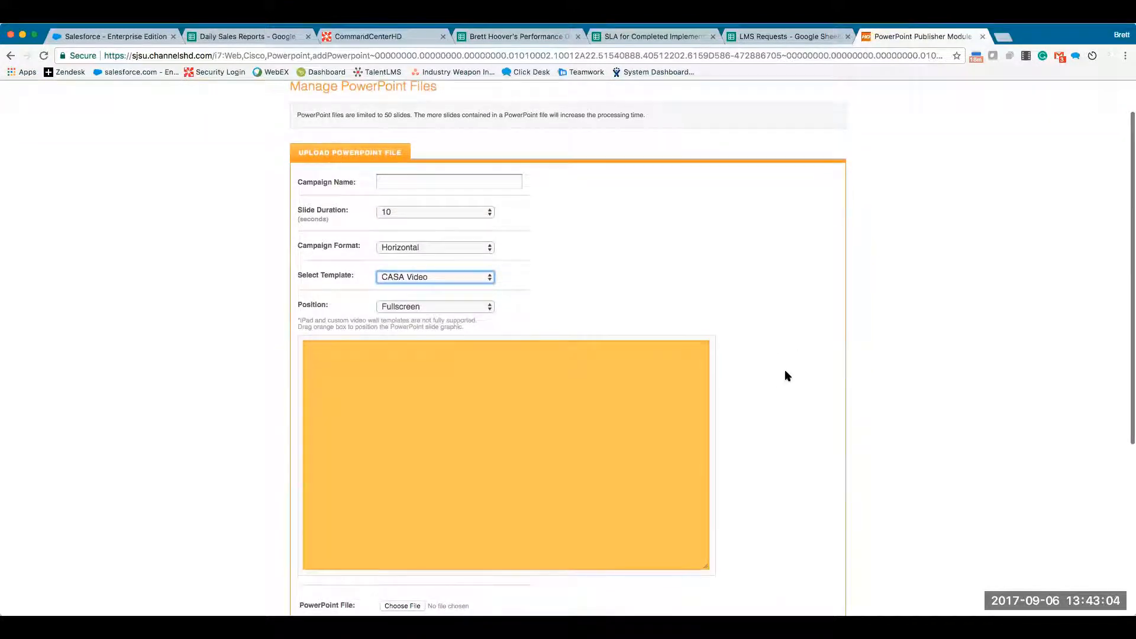
pyautogui.click(464, 279)
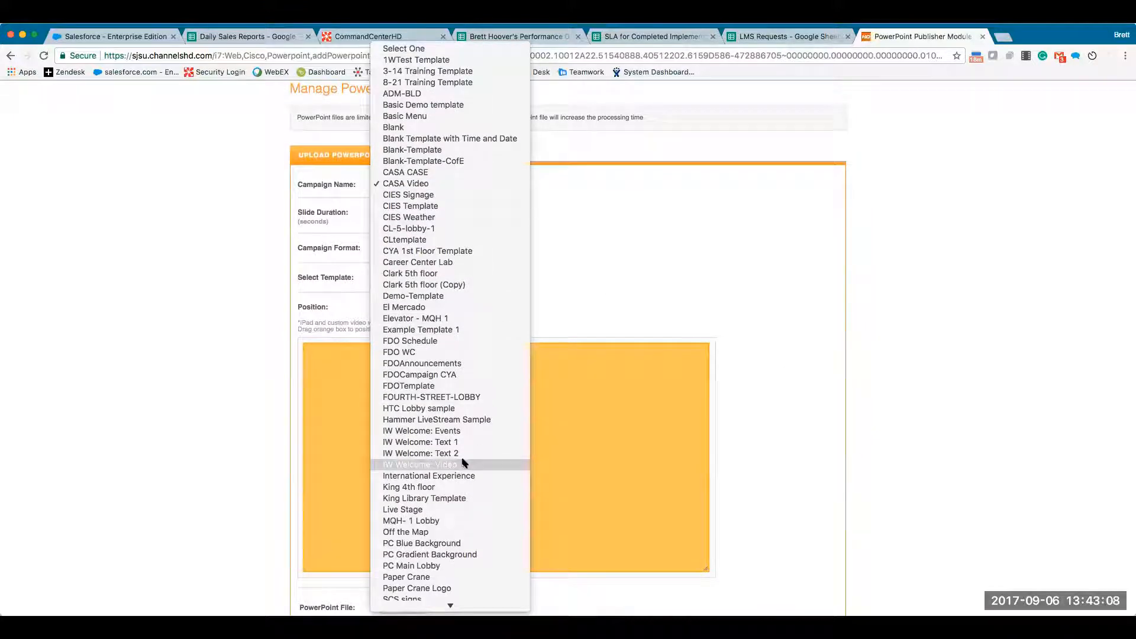
pyautogui.press('Escape')
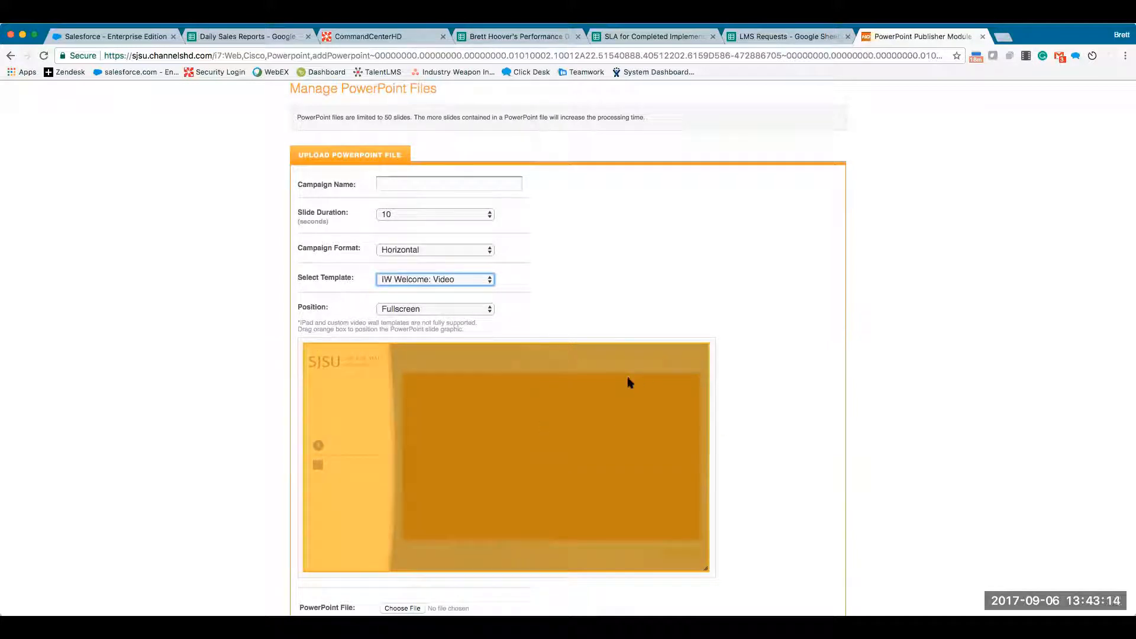
# Try fitting the slide box to the template's inner video area, about 1018 by 566, and reset its position to Fullscreen.
pyautogui.moveTo(706, 569); pyautogui.dragTo(701, 536)
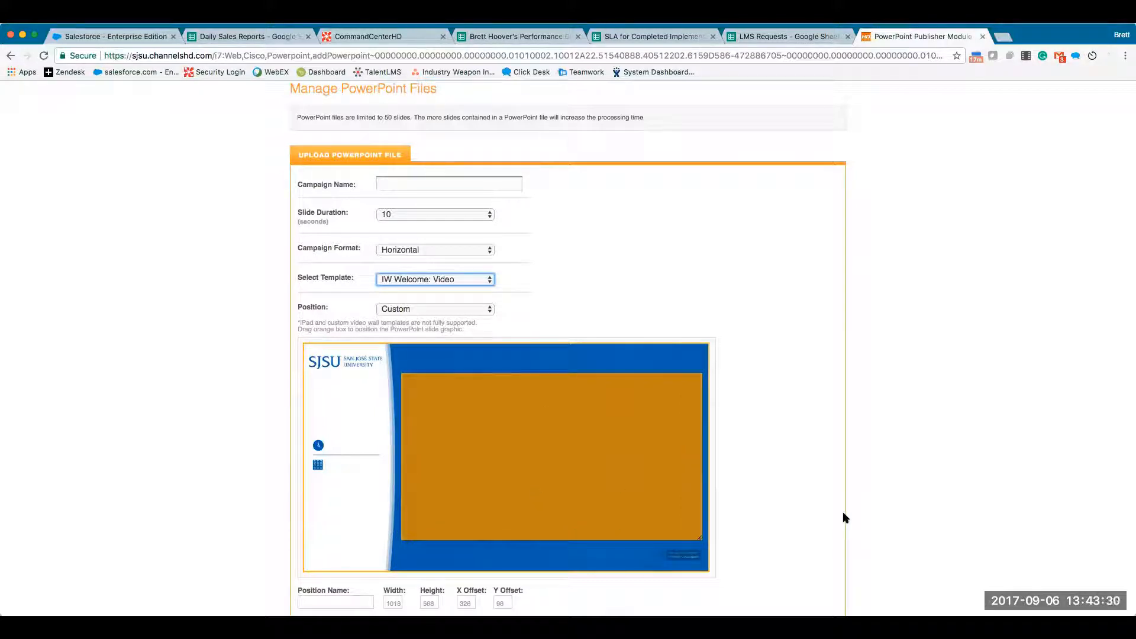
pyautogui.click(426, 313)
pyautogui.click(426, 296)
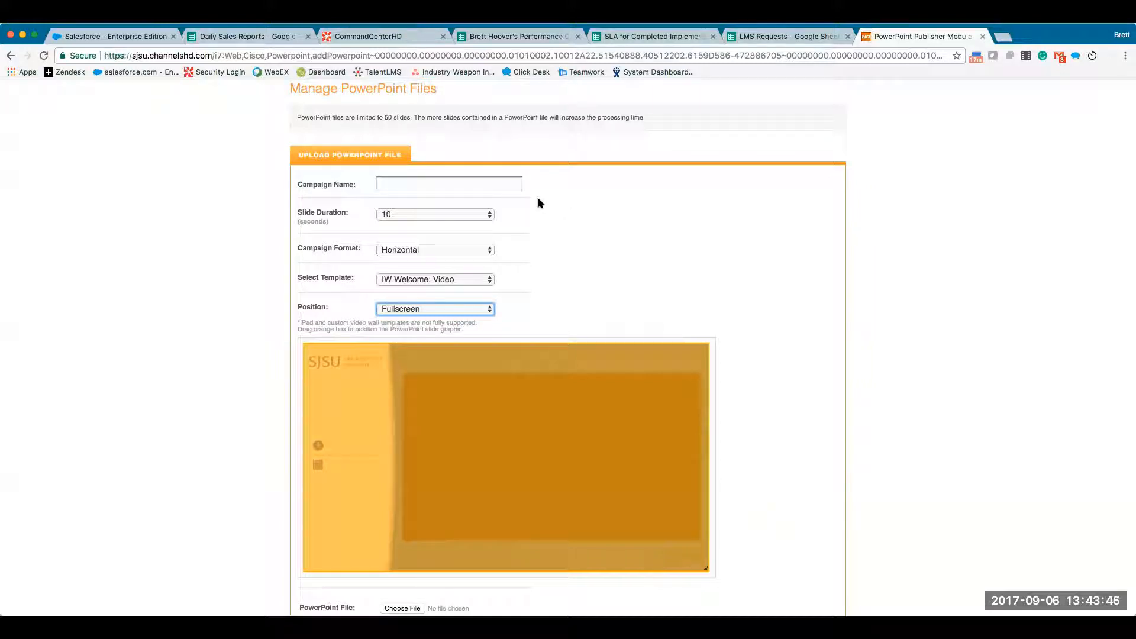
pyautogui.click(415, 279)
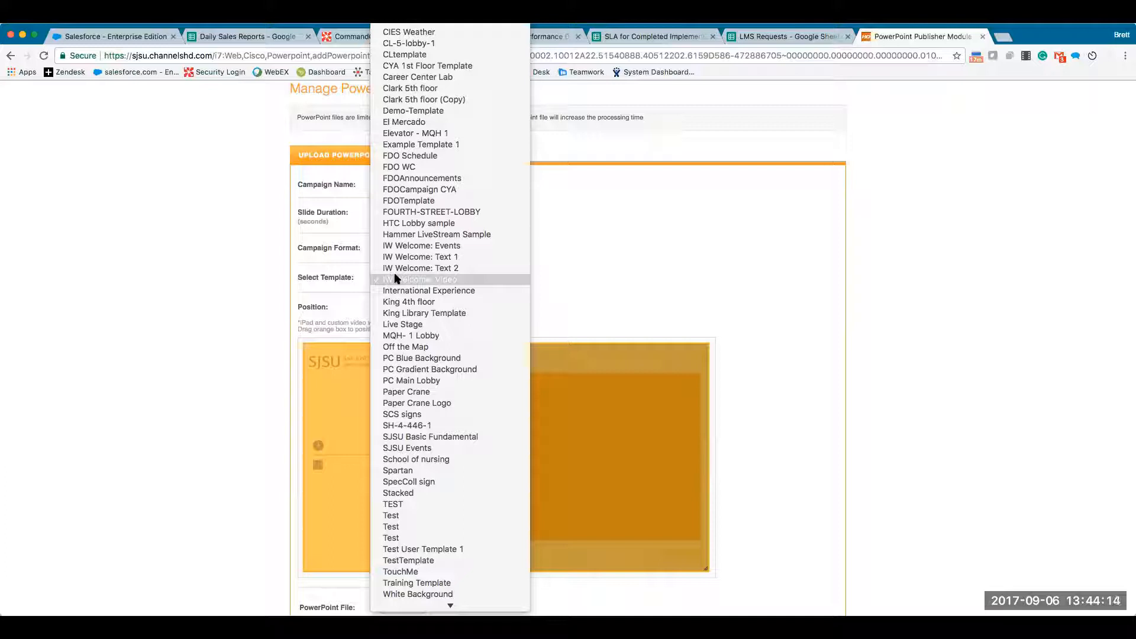
pyautogui.click(773, 254)
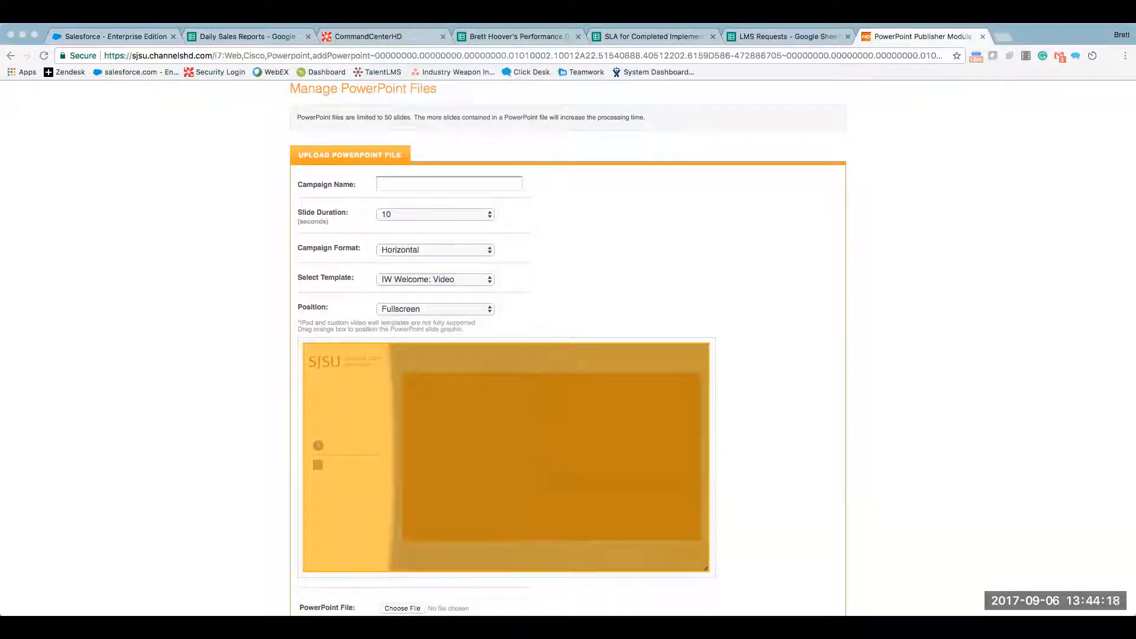